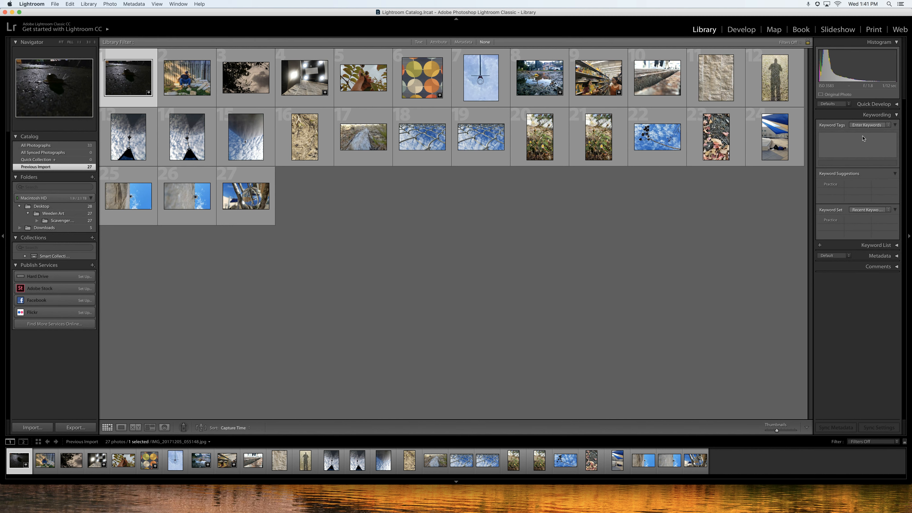
Tag the selected snail photo with the keyword "scavenger hunt".
{"action": "left_click", "coordinate": [845, 138]}
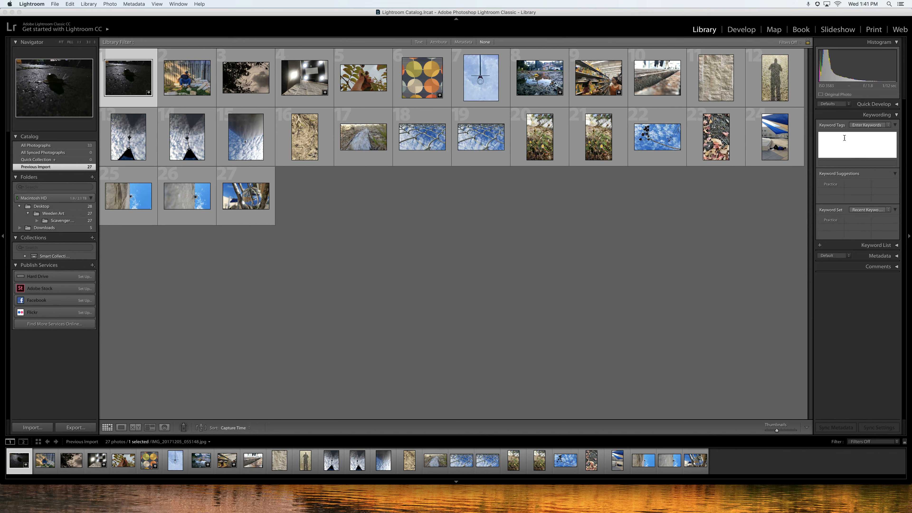
{"action": "type", "text": "scavenger hunt"}
{"action": "key", "text": "Return"}
Check the keywords on a few other photos, returning to the first photo.
{"action": "left_click", "coordinate": [218, 83]}
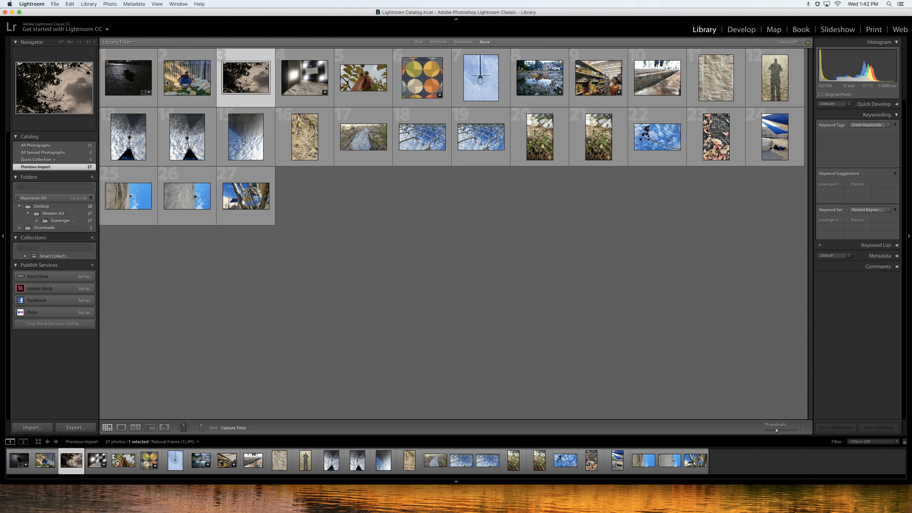
{"action": "left_click", "coordinate": [304, 83]}
{"action": "left_click", "coordinate": [364, 86]}
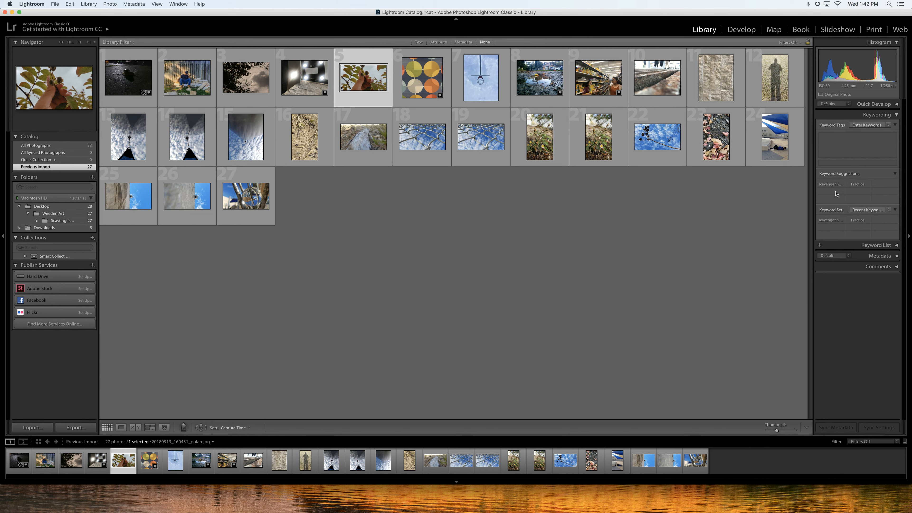
{"action": "left_click", "coordinate": [129, 81]}
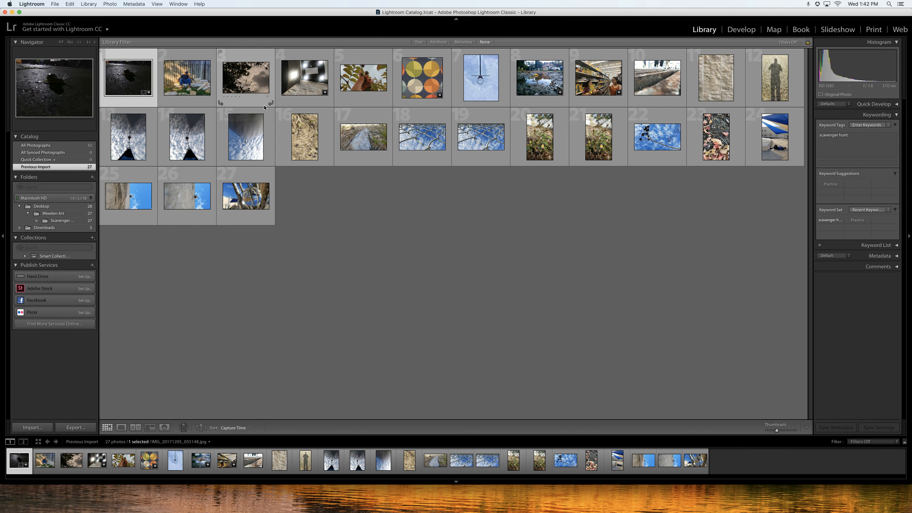
Apply the "scavenger hunt" keyword to all 27 photos at once, then deselect them.
{"action": "key", "text": "super+a"}
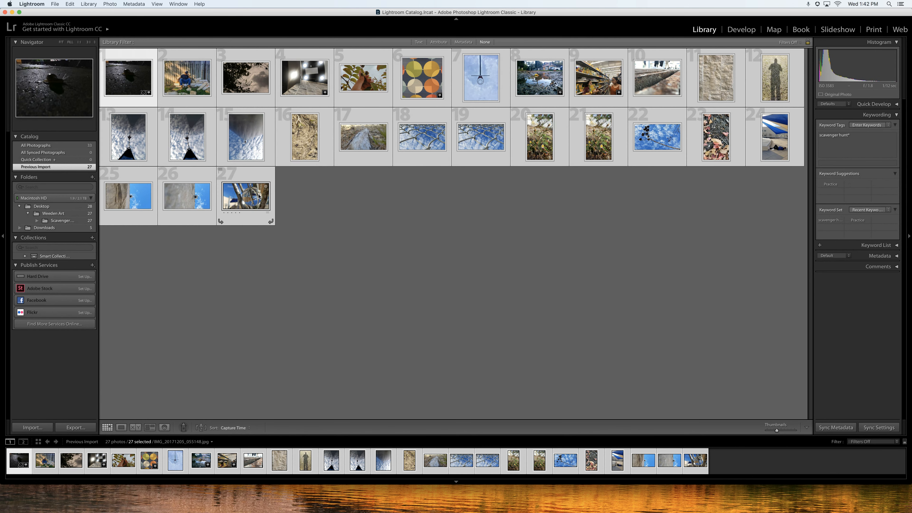
{"action": "left_click", "coordinate": [851, 141]}
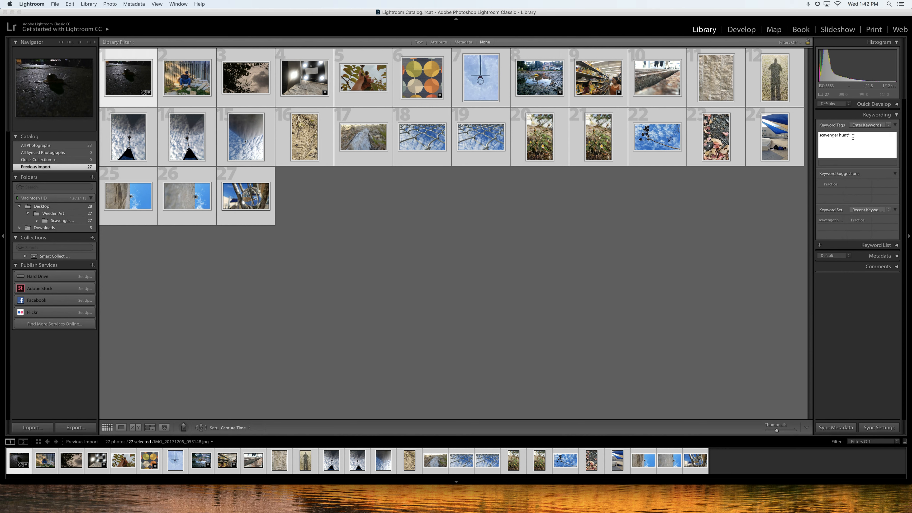
{"action": "key", "text": "Return"}
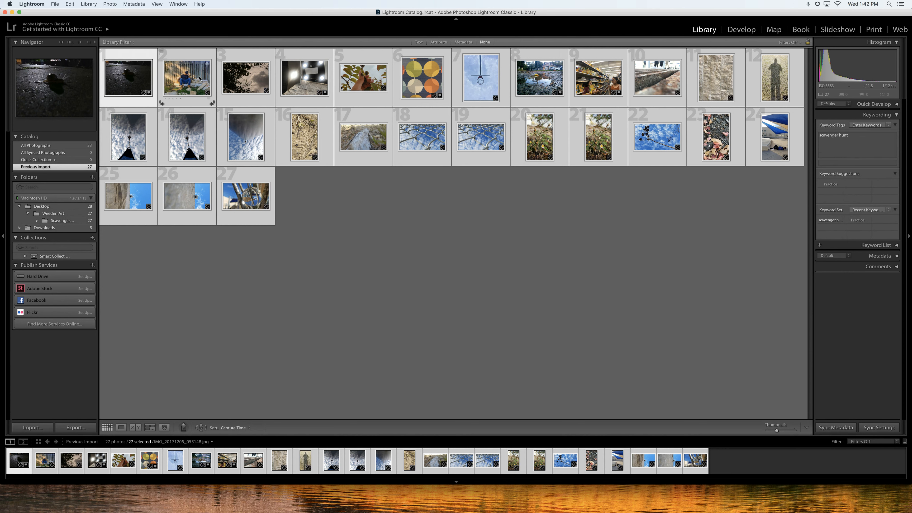
{"action": "key", "text": "super+d"}
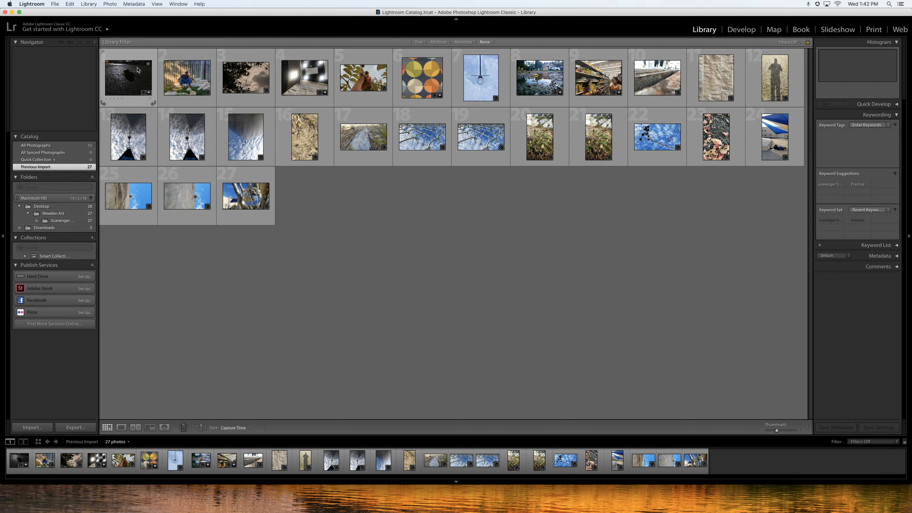
Inspect the keywords of the first three photos again.
{"action": "left_click", "coordinate": [138, 69]}
{"action": "left_click", "coordinate": [188, 67]}
{"action": "left_click", "coordinate": [243, 70]}
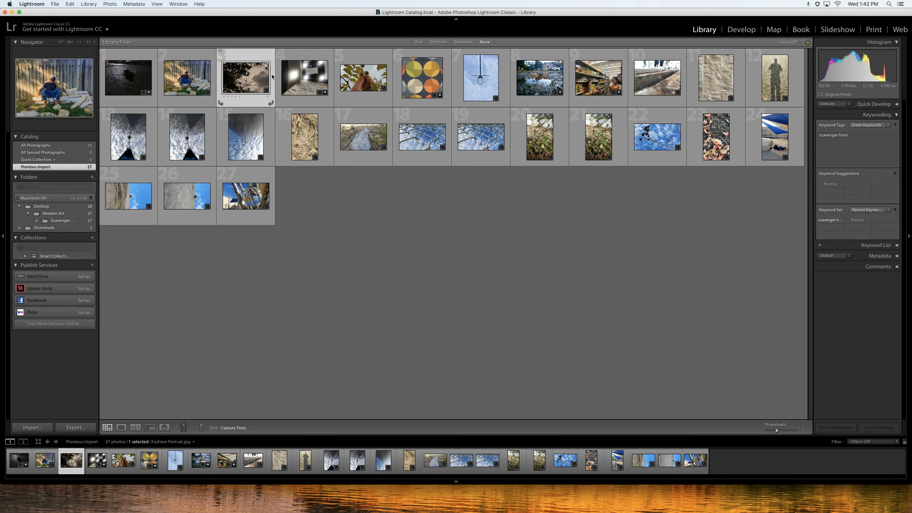
{"action": "left_click", "coordinate": [127, 71]}
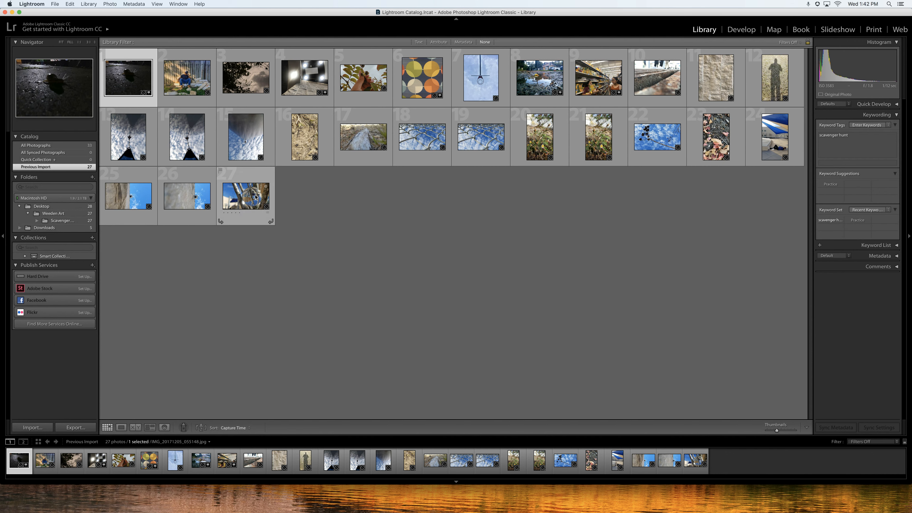
{"action": "key", "text": "super+a"}
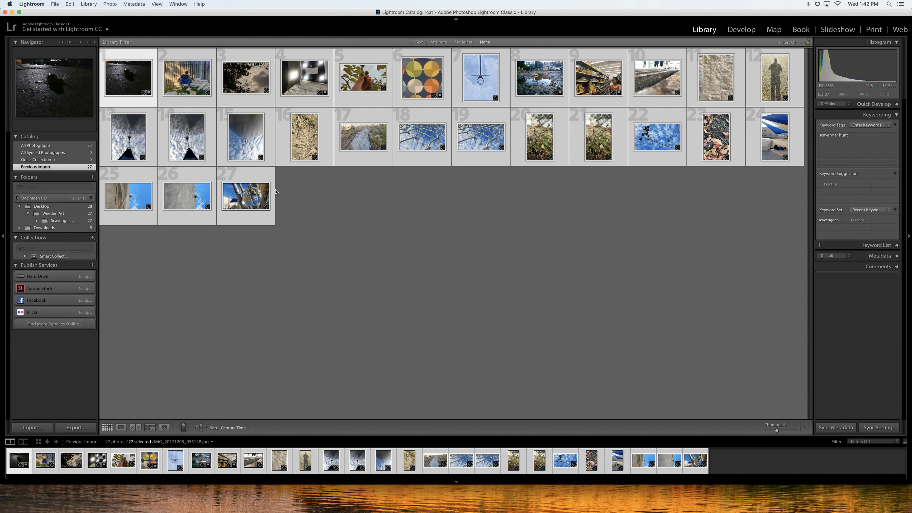
{"action": "key", "text": "super+d"}
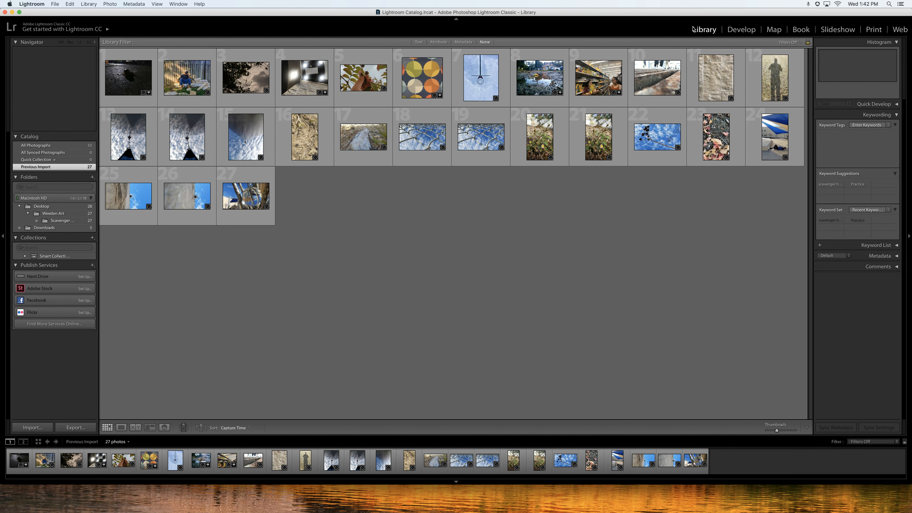
Open the selected snail photo in the Develop module.
{"action": "left_click", "coordinate": [741, 30]}
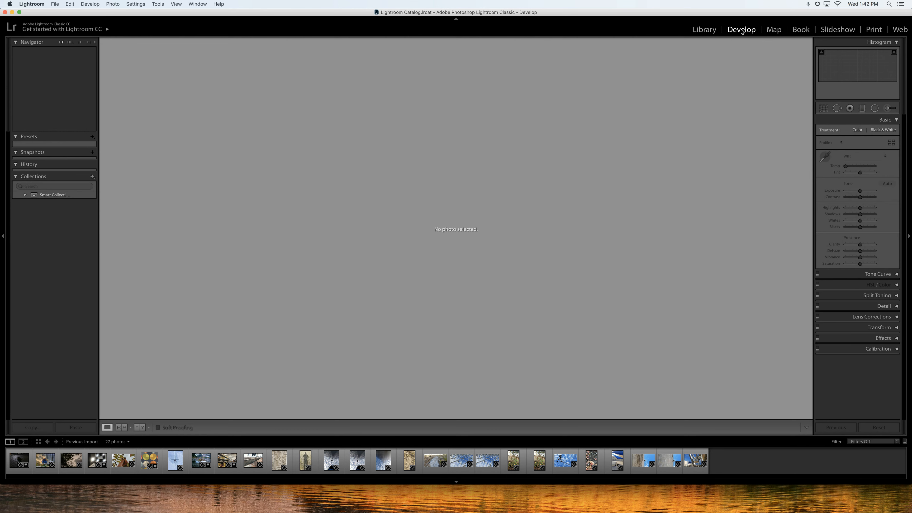
{"action": "left_click", "coordinate": [710, 30]}
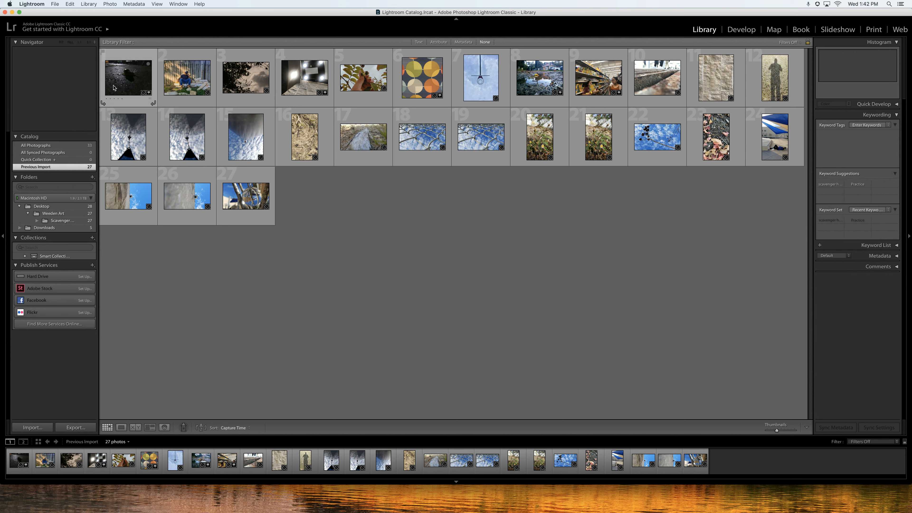
{"action": "left_click", "coordinate": [746, 31]}
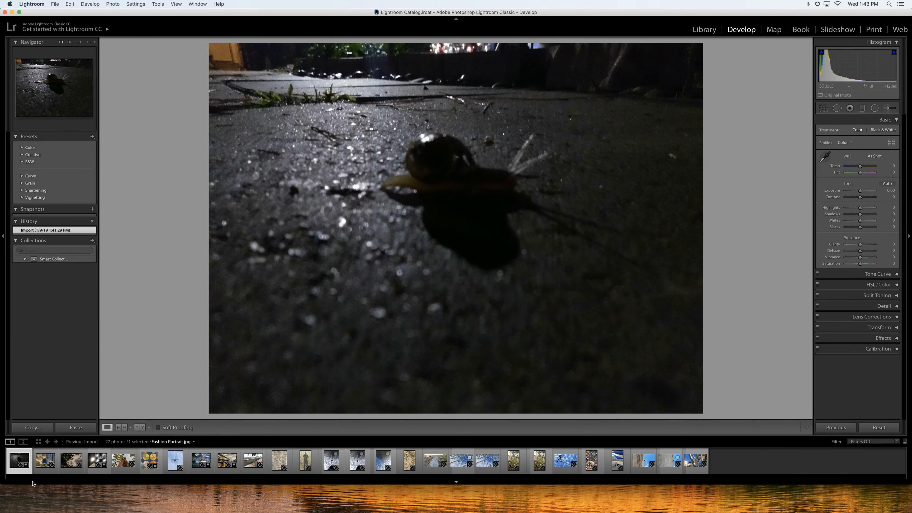
Browse through the photos in the filmstrip, ending back on the snail photo.
{"action": "left_click", "coordinate": [46, 464]}
{"action": "left_click", "coordinate": [73, 464]}
{"action": "left_click", "coordinate": [91, 464]}
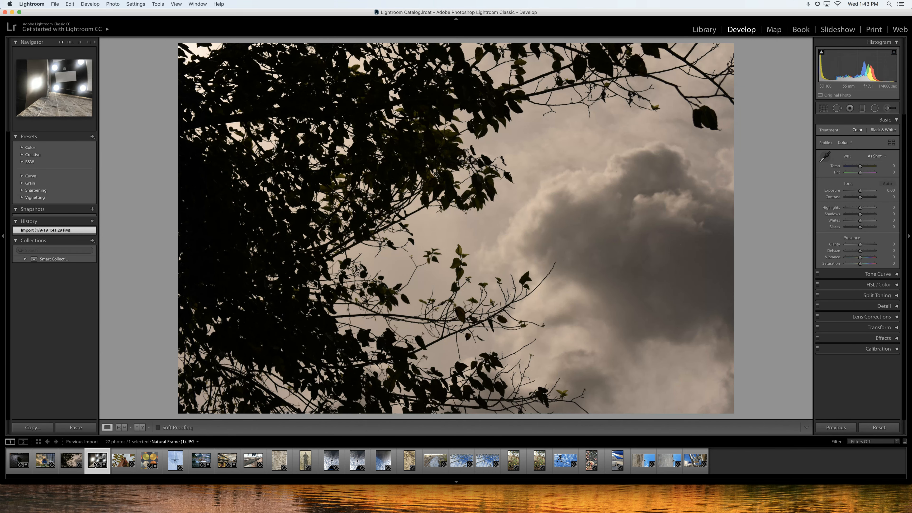
{"action": "left_click", "coordinate": [132, 464]}
{"action": "left_click", "coordinate": [150, 463]}
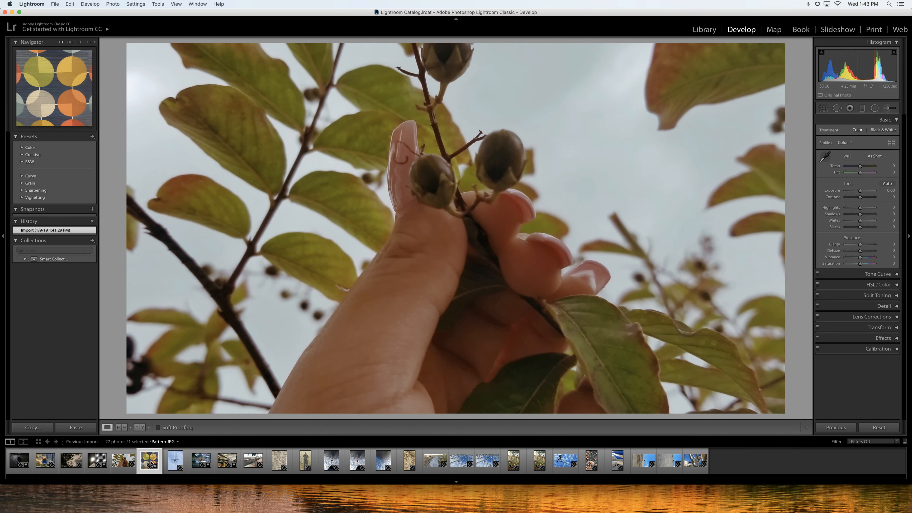
{"action": "left_click", "coordinate": [175, 463]}
{"action": "left_click", "coordinate": [200, 462]}
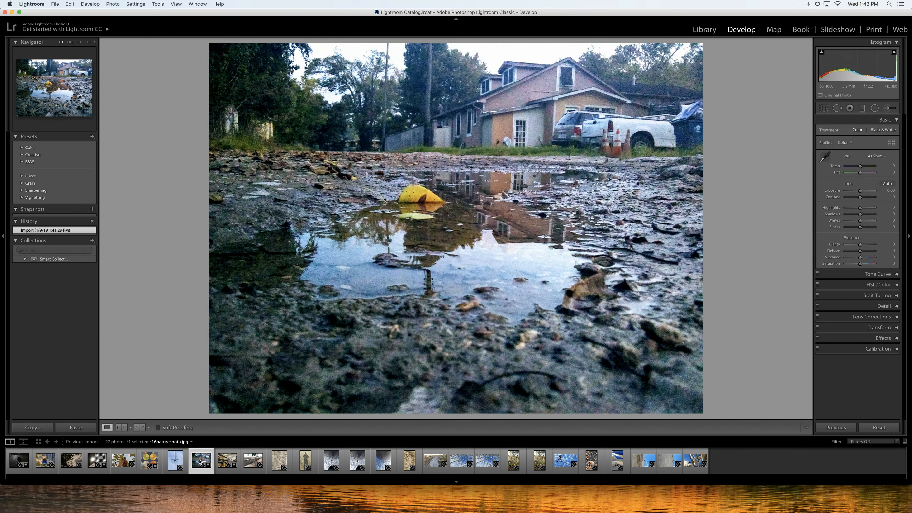
{"action": "left_click", "coordinate": [16, 462]}
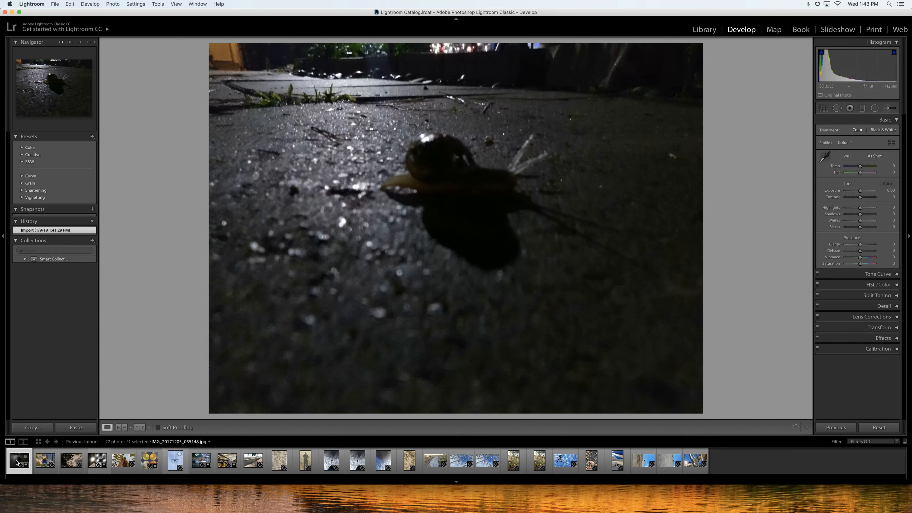
{"action": "key", "text": "Right"}
{"action": "key", "text": "Right"}
{"action": "key", "text": "Right"}
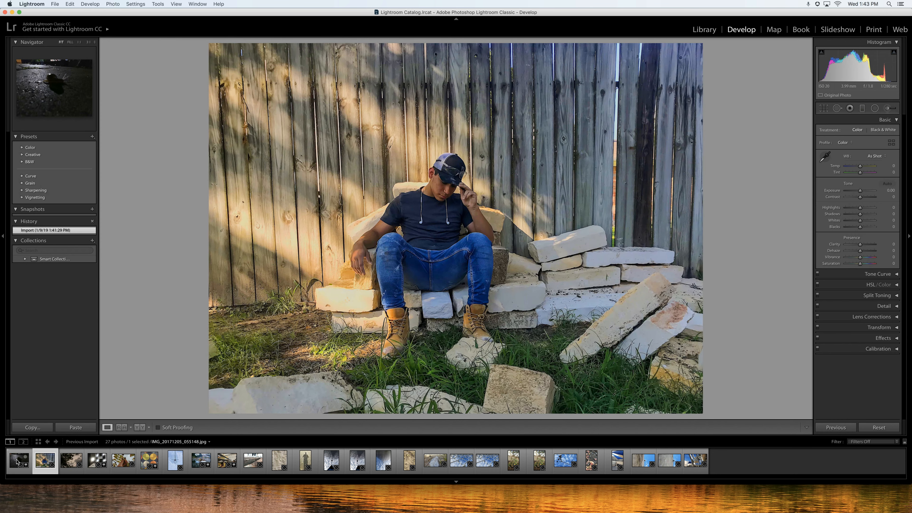
{"action": "key", "text": "Left"}
{"action": "key", "text": "Left"}
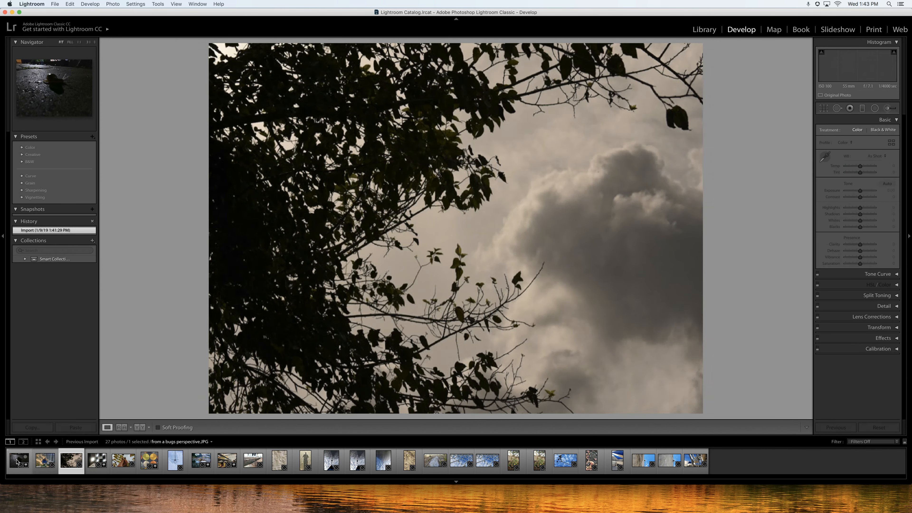
{"action": "key", "text": "Left"}
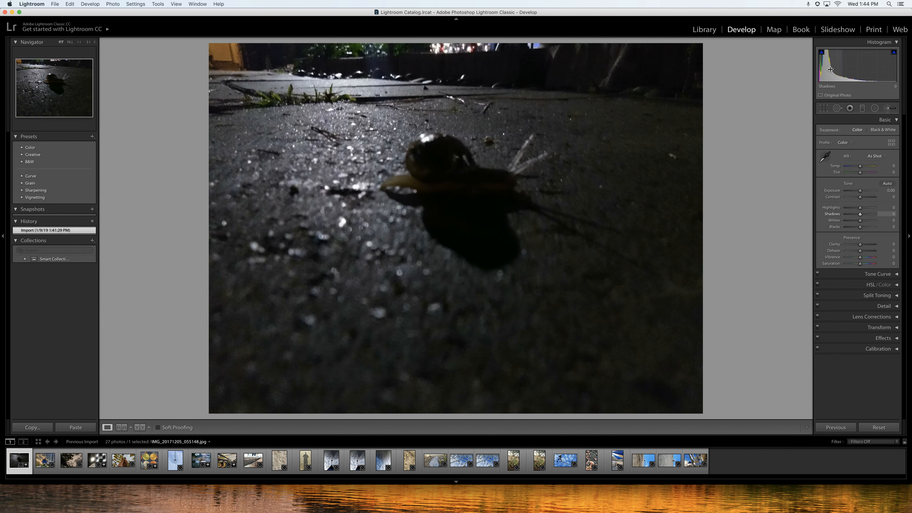
Raise the snail photo's shadows, blacks and exposure by dragging in the histogram, then reset all settings.
{"action": "left_click_drag", "start_coordinate": [833, 69], "coordinate": [833, 70]}
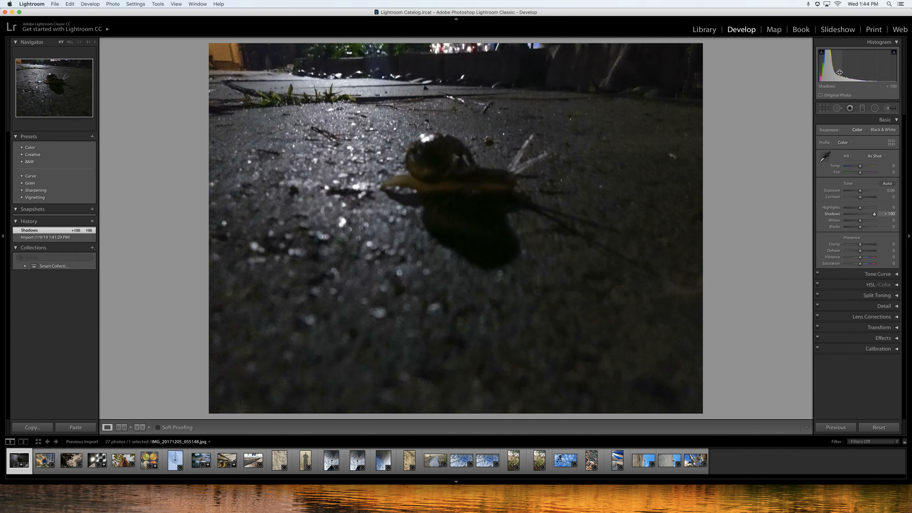
{"action": "left_click_drag", "start_coordinate": [819, 73], "coordinate": [860, 76]}
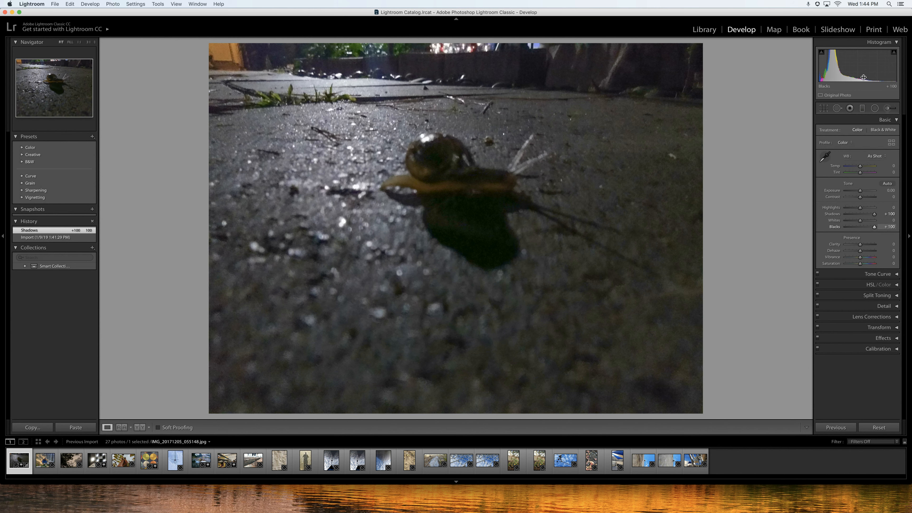
{"action": "left_click_drag", "start_coordinate": [863, 77], "coordinate": [864, 77]}
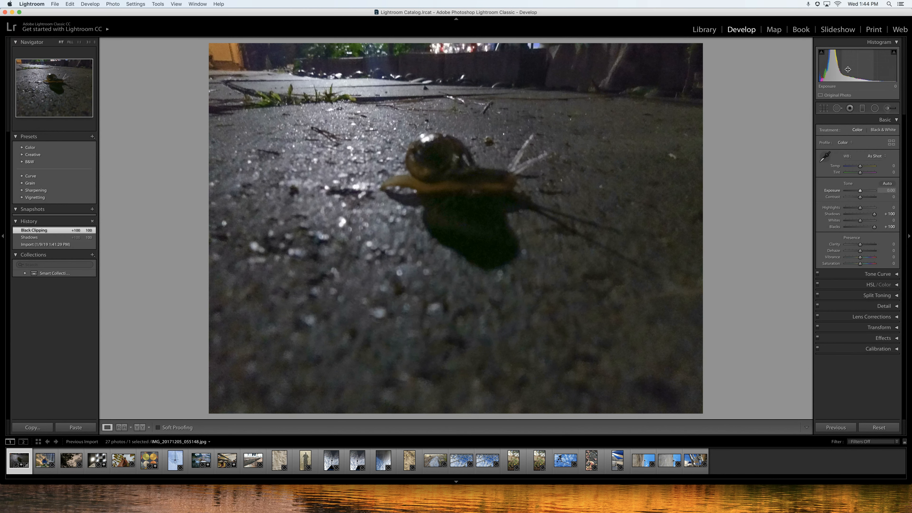
{"action": "mouse_move", "coordinate": [849, 72]}
{"action": "left_mouse_down"}
{"action": "mouse_move", "coordinate": [873, 71]}
{"action": "mouse_move", "coordinate": [845, 70]}
{"action": "left_mouse_up"}
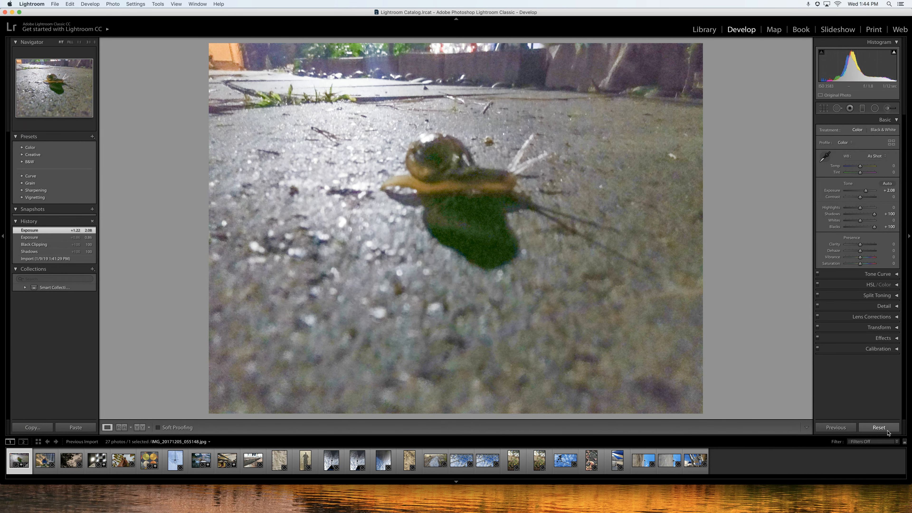
{"action": "left_click", "coordinate": [878, 427]}
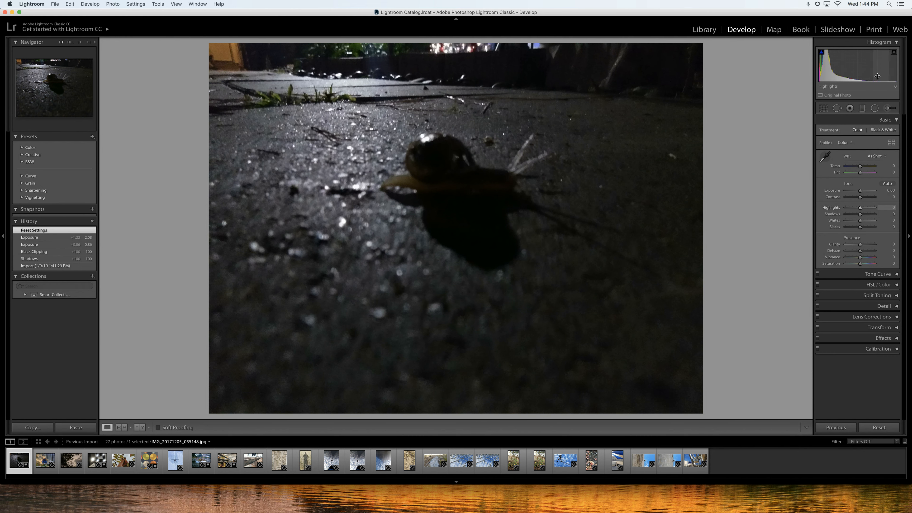
Turn on the histogram's clipping warning.
{"action": "mouse_move", "coordinate": [890, 57]}
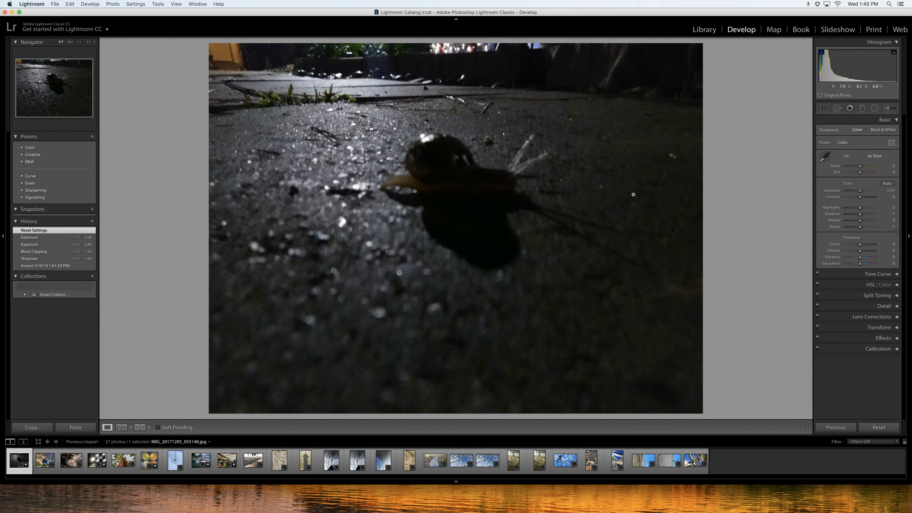
{"action": "left_click", "coordinate": [895, 53]}
Raise the snail photo's shadows to +100 and exposure to +1.44 by dragging in the histogram.
{"action": "mouse_move", "coordinate": [894, 55]}
{"action": "left_click_drag", "start_coordinate": [827, 72], "coordinate": [861, 75]}
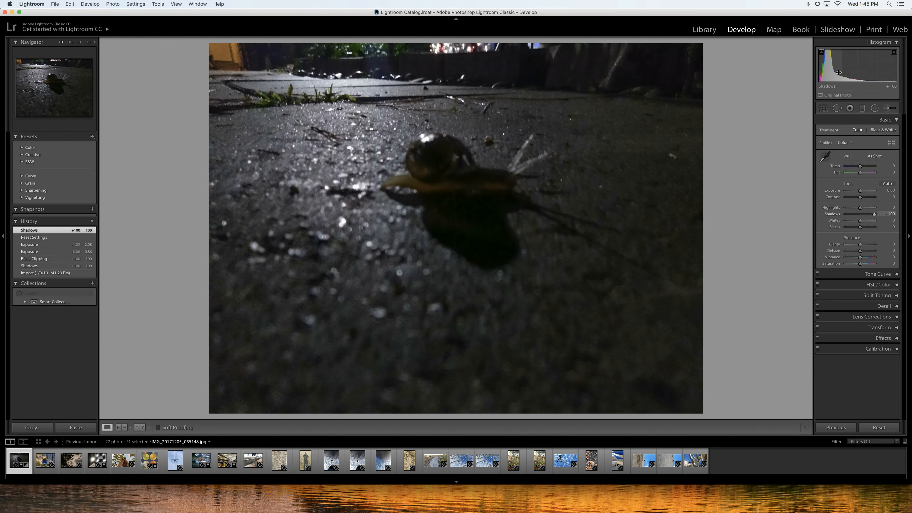
{"action": "left_click_drag", "start_coordinate": [860, 71], "coordinate": [878, 76]}
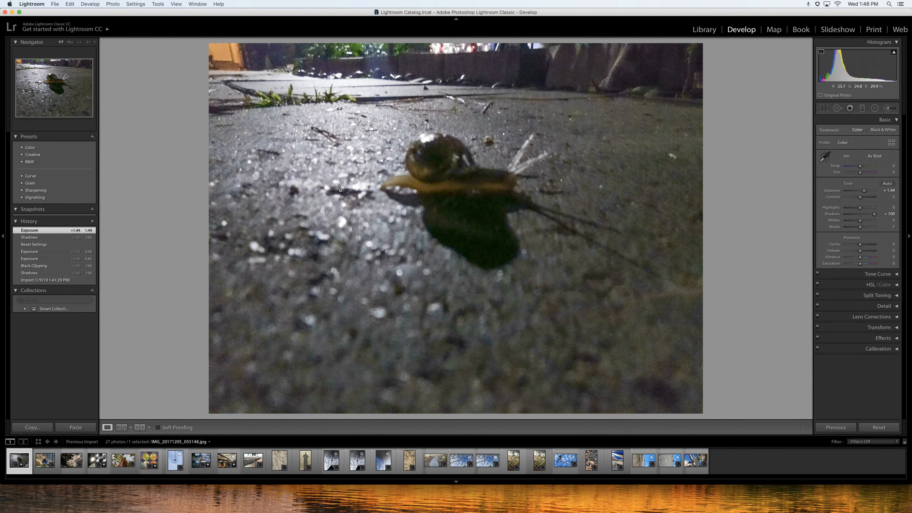
Step forward through the following photos in the filmstrip.
{"action": "key", "text": "Right"}
{"action": "key", "text": "Right"}
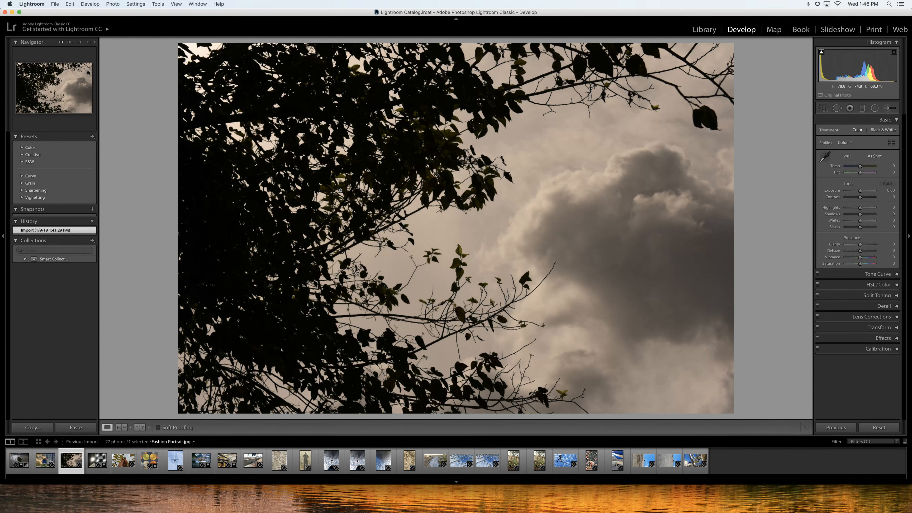
{"action": "key", "text": "Right"}
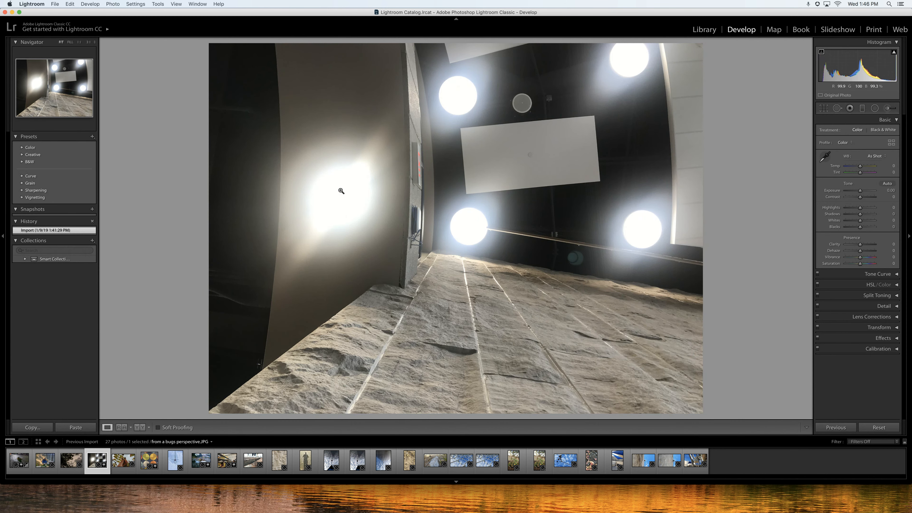
{"action": "key", "text": "Right"}
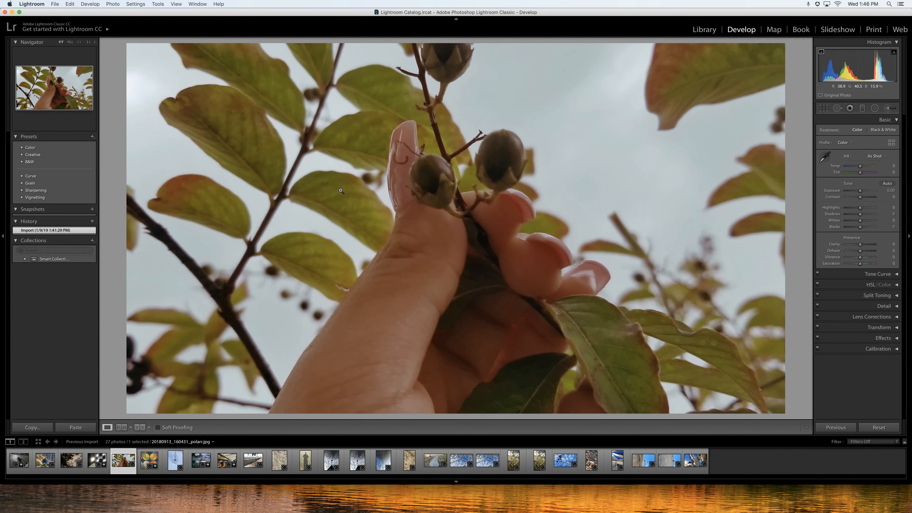
{"action": "key", "text": "Right"}
{"action": "key", "text": "Right"}
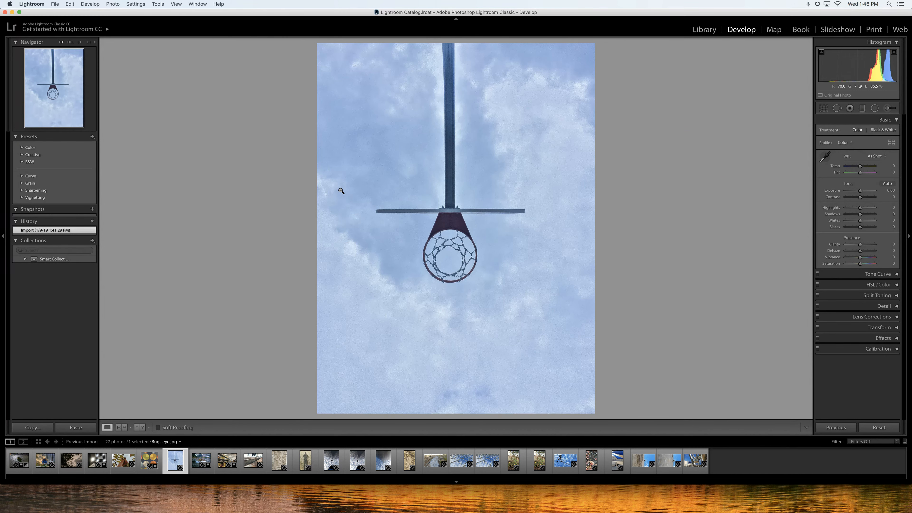
{"action": "key", "text": "Right"}
Flag the shadow photo and the following photos through the end of the filmstrip as picks, skipping the sand photo.
{"action": "key", "text": "Right"}
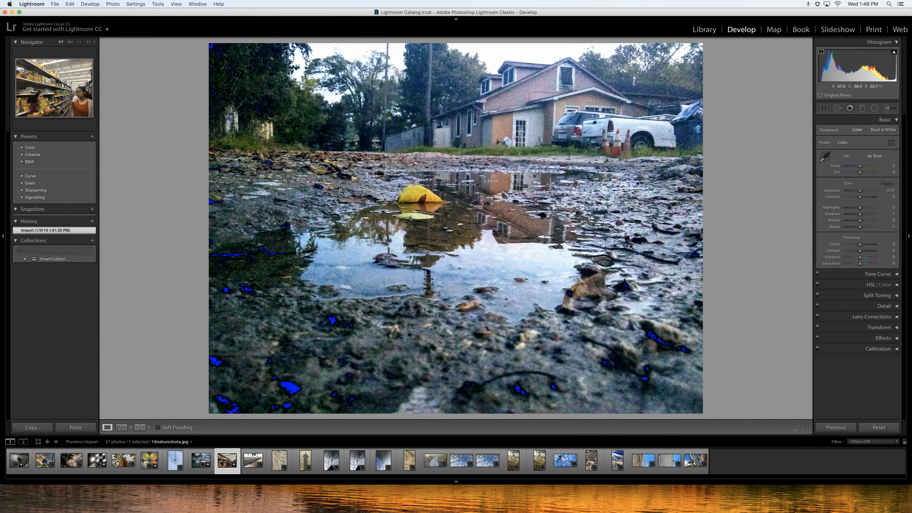
{"action": "key", "text": "Right"}
{"action": "key", "text": "Right"}
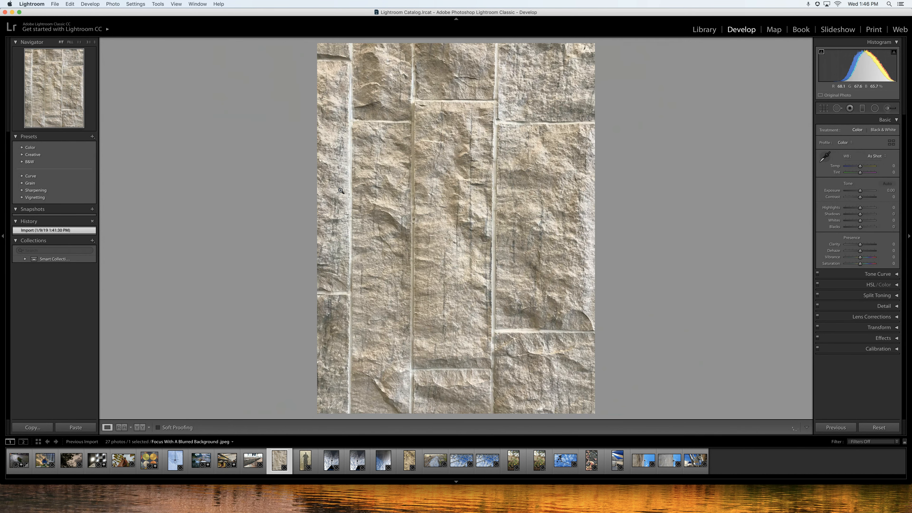
{"action": "key", "text": "Right"}
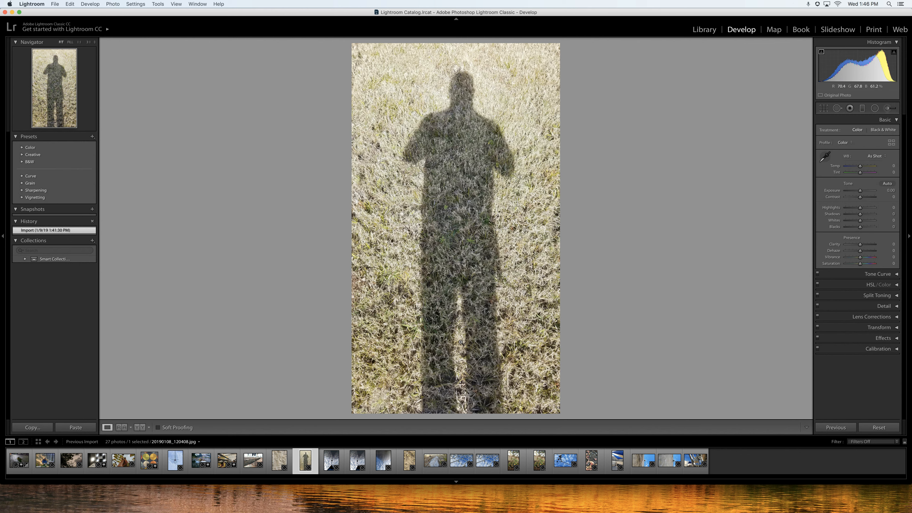
{"action": "key", "text": "p"}
{"action": "key", "text": "Right"}
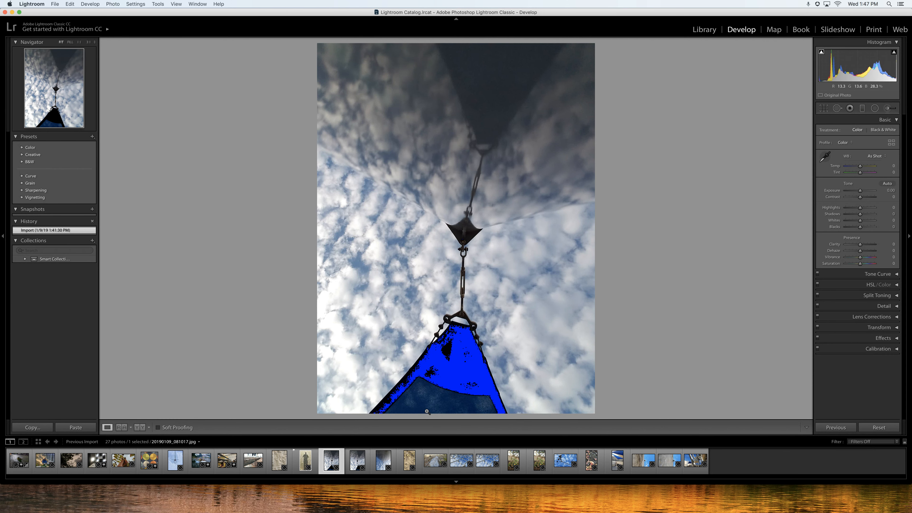
{"action": "key", "text": "p"}
{"action": "key", "text": "Right"}
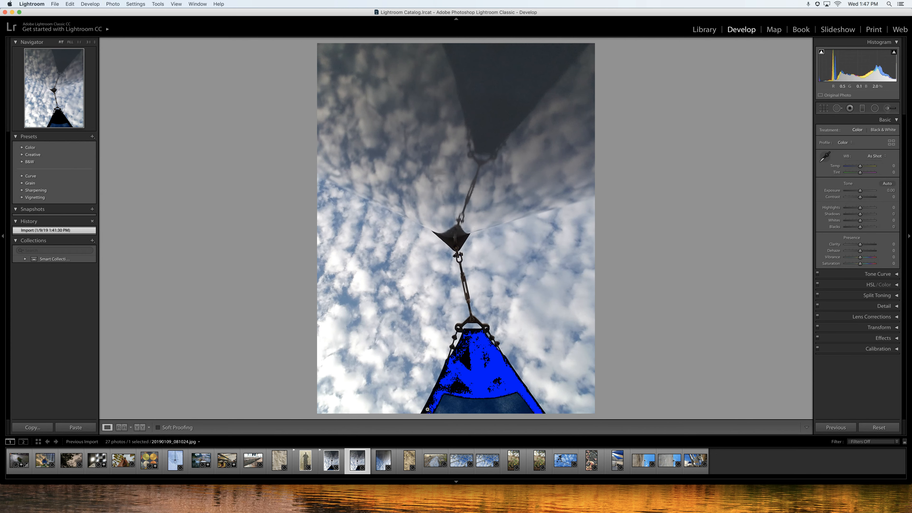
{"action": "key", "text": "p"}
{"action": "key", "text": "Right"}
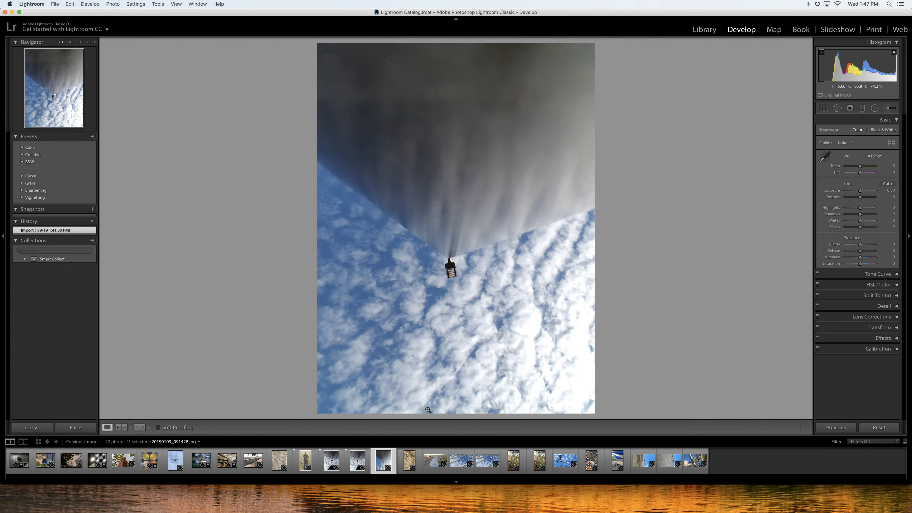
{"action": "key", "text": "p"}
{"action": "key", "text": "Right"}
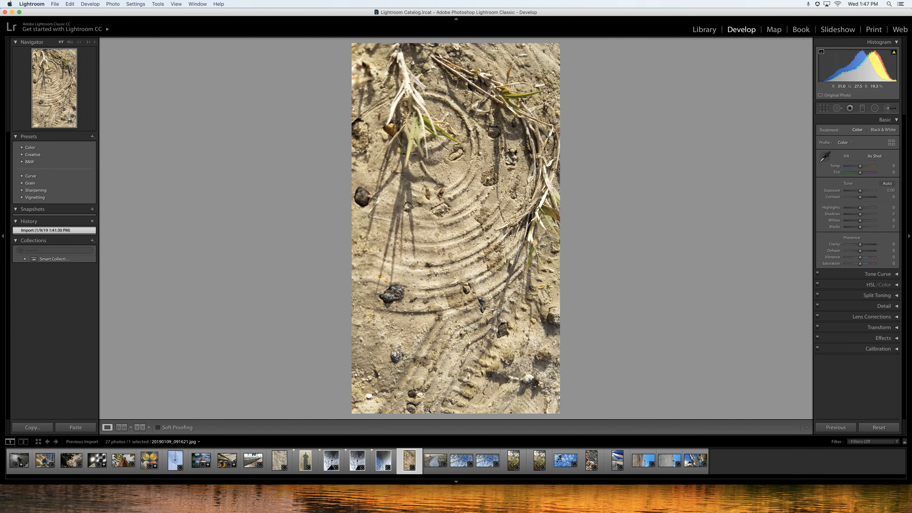
{"action": "key", "text": "Right"}
{"action": "key", "text": "p"}
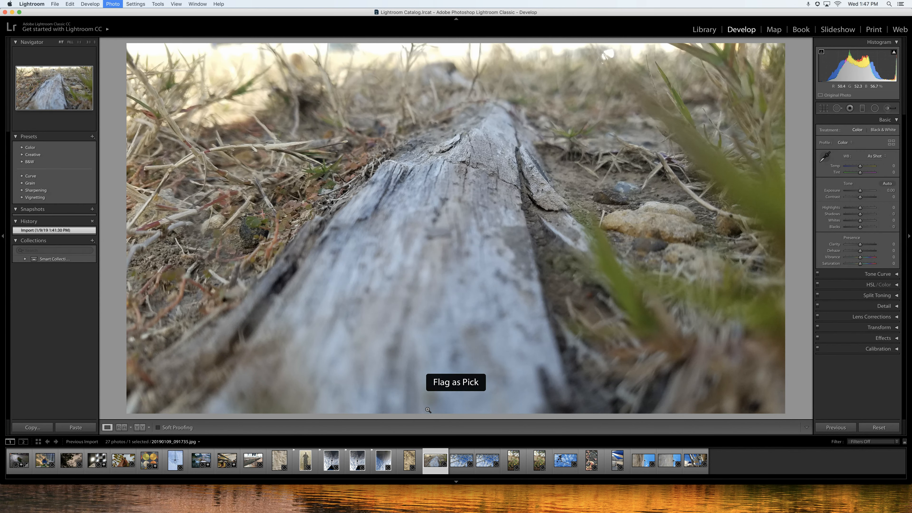
{"action": "key", "text": "Right"}
{"action": "key", "text": "p"}
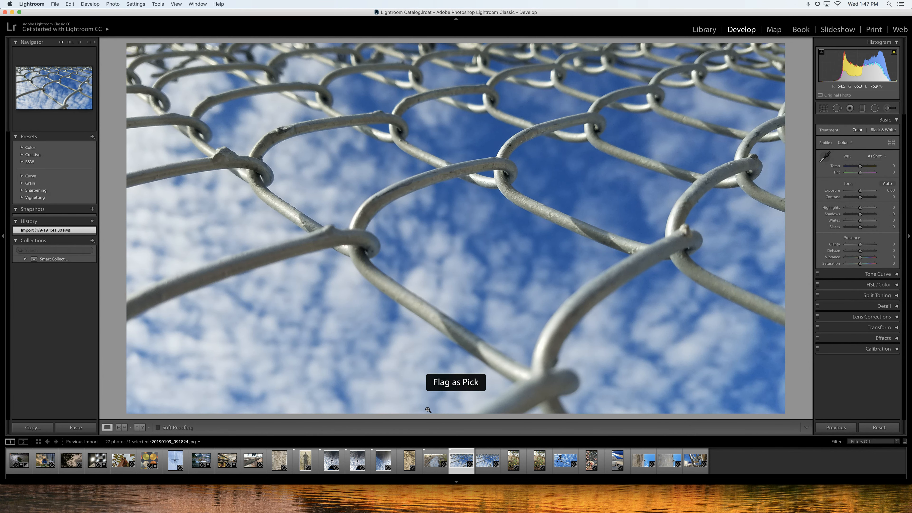
{"action": "key", "text": "Right"}
{"action": "key", "text": "p"}
{"action": "key", "text": "Right"}
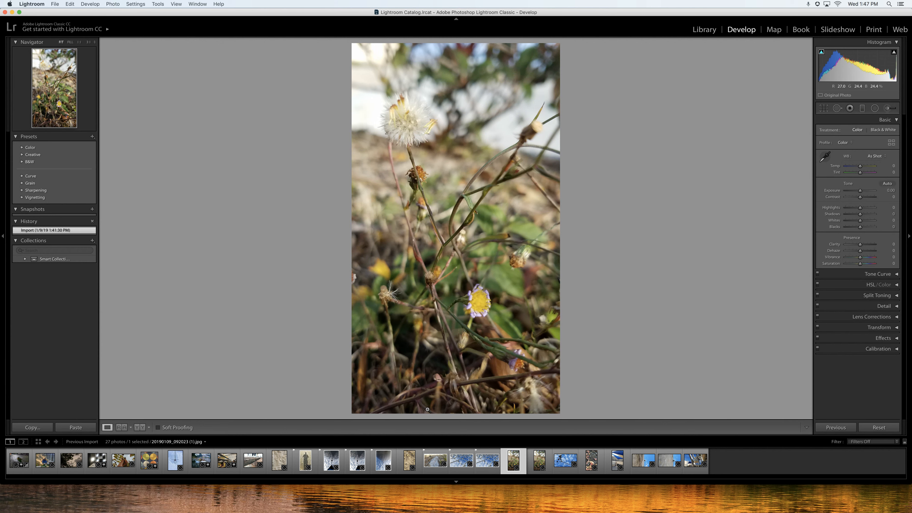
{"action": "key", "text": "p"}
{"action": "key", "text": "Right"}
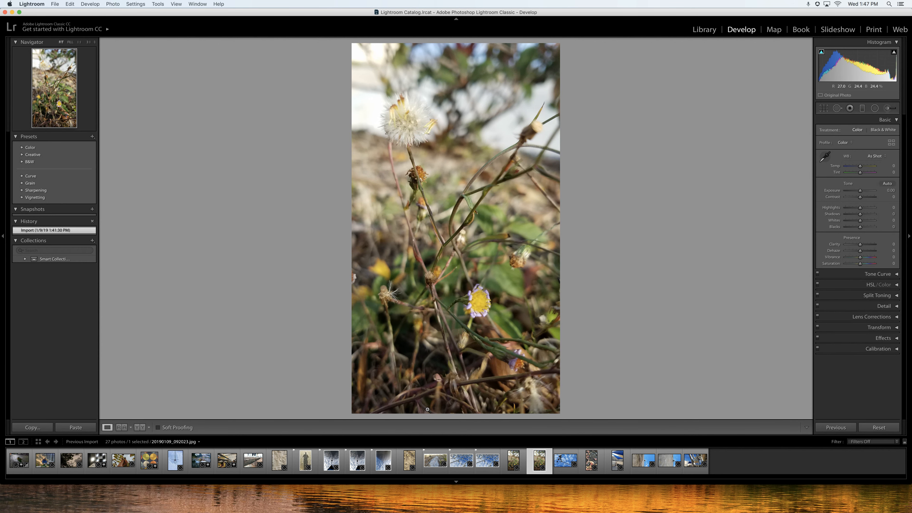
{"action": "key", "text": "p"}
{"action": "key", "text": "Right"}
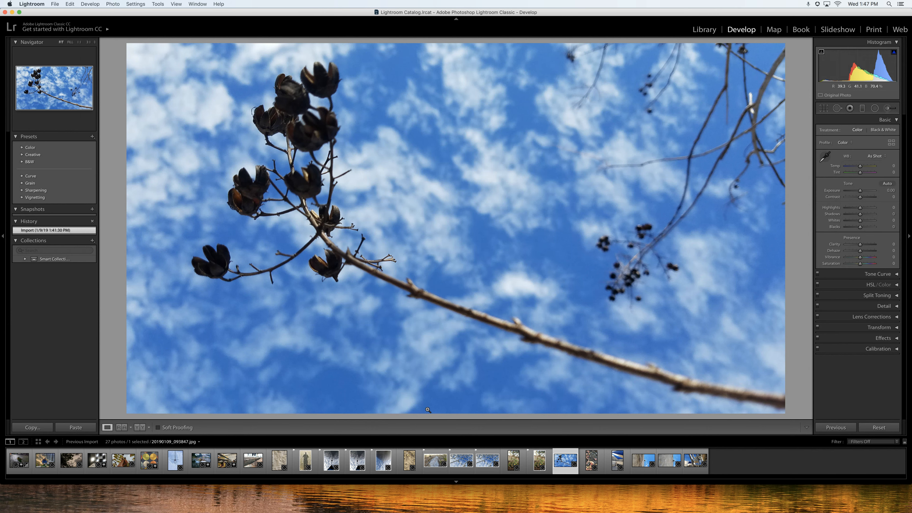
{"action": "key", "text": "p"}
{"action": "key", "text": "Right"}
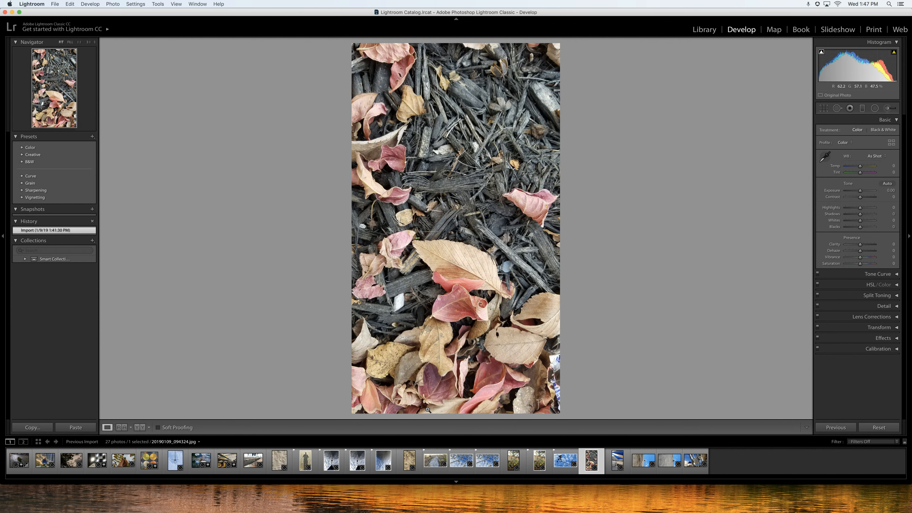
{"action": "key", "text": "p"}
{"action": "key", "text": "Right"}
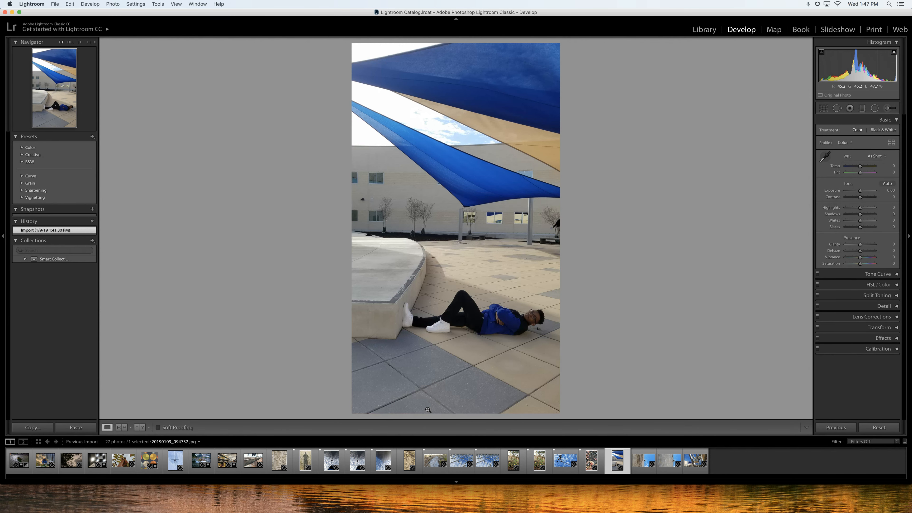
{"action": "key", "text": "p"}
{"action": "key", "text": "Right"}
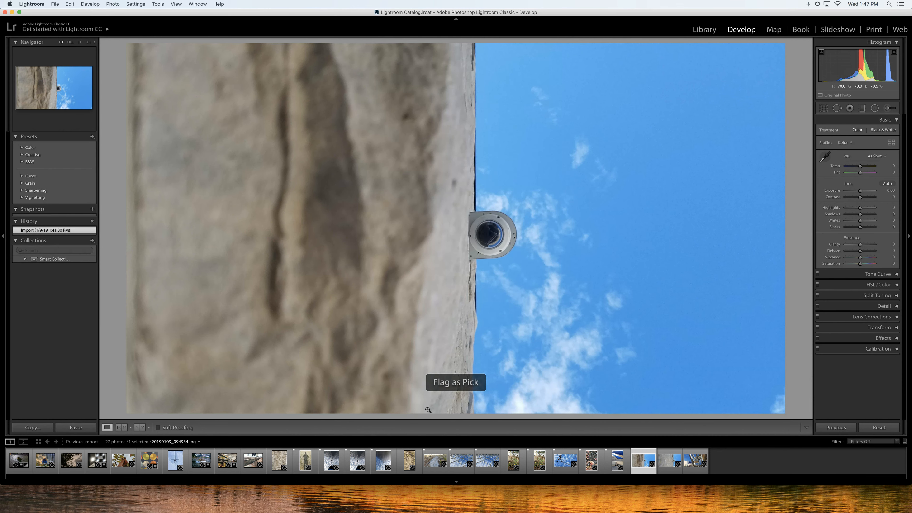
{"action": "key", "text": "p"}
{"action": "key", "text": "Right"}
{"action": "key", "text": "p"}
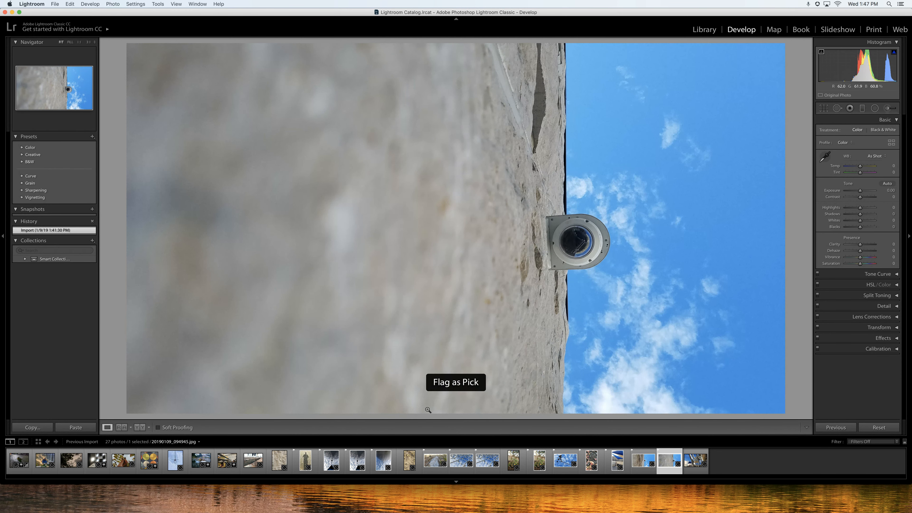
{"action": "key", "text": "Right"}
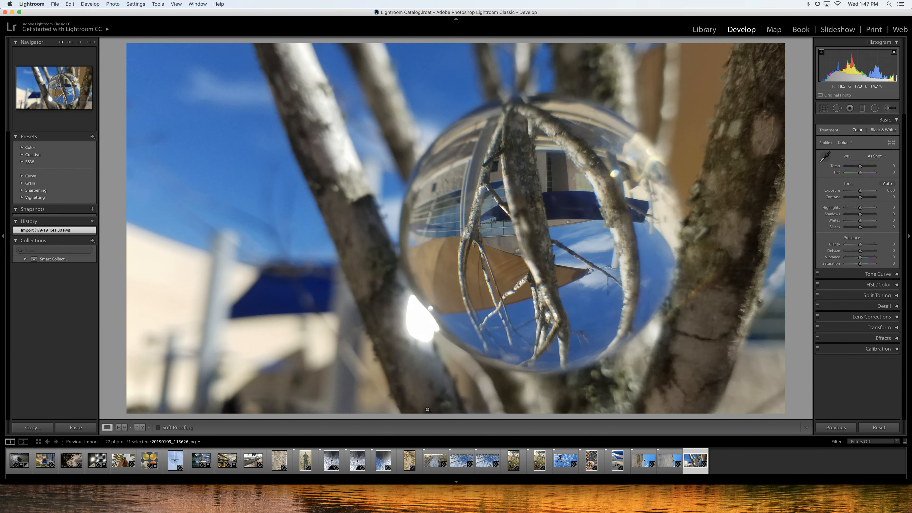
{"action": "key", "text": "p"}
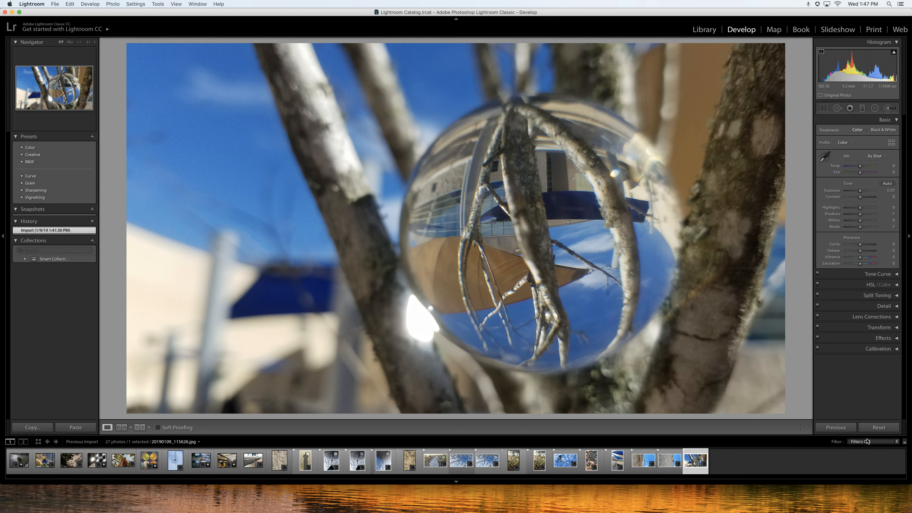
Filter the filmstrip to show only flagged photos.
{"action": "left_click", "coordinate": [858, 442]}
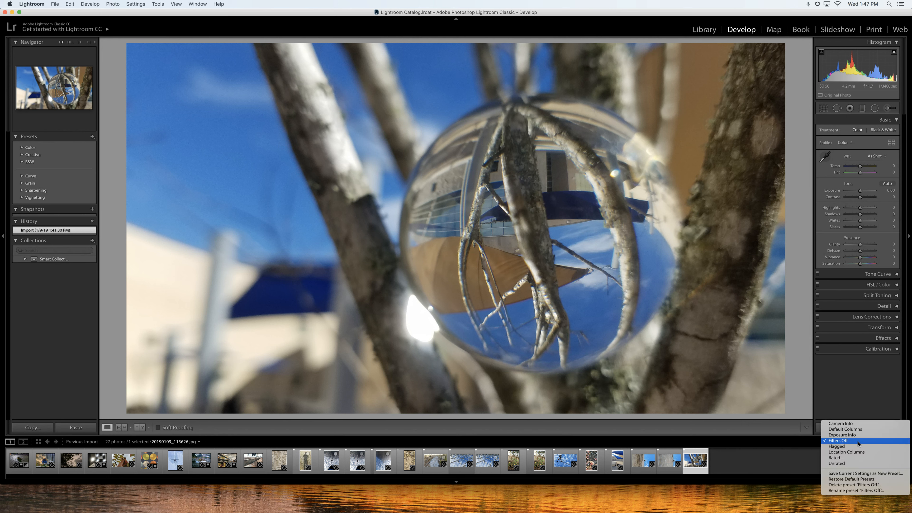
{"action": "left_click", "coordinate": [856, 446]}
{"action": "left_click", "coordinate": [856, 443]}
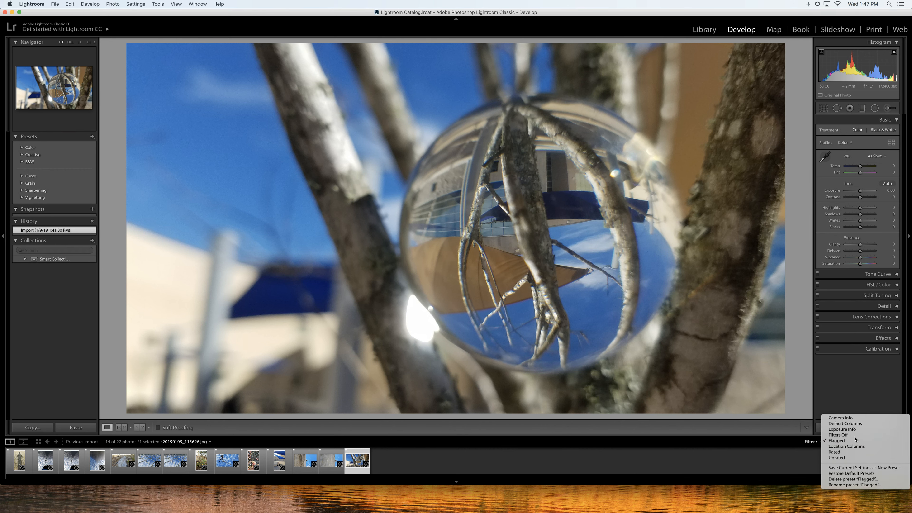
{"action": "left_click", "coordinate": [855, 435]}
{"action": "left_click", "coordinate": [862, 442]}
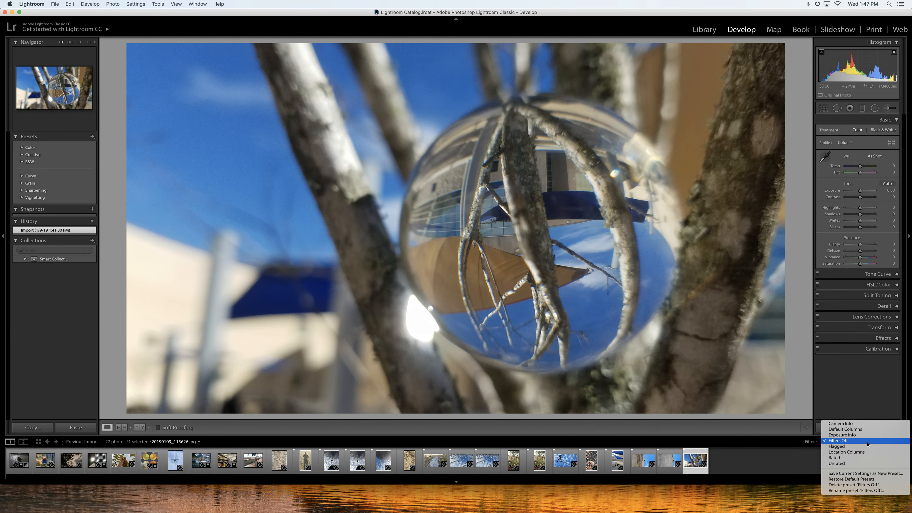
{"action": "left_click", "coordinate": [866, 446]}
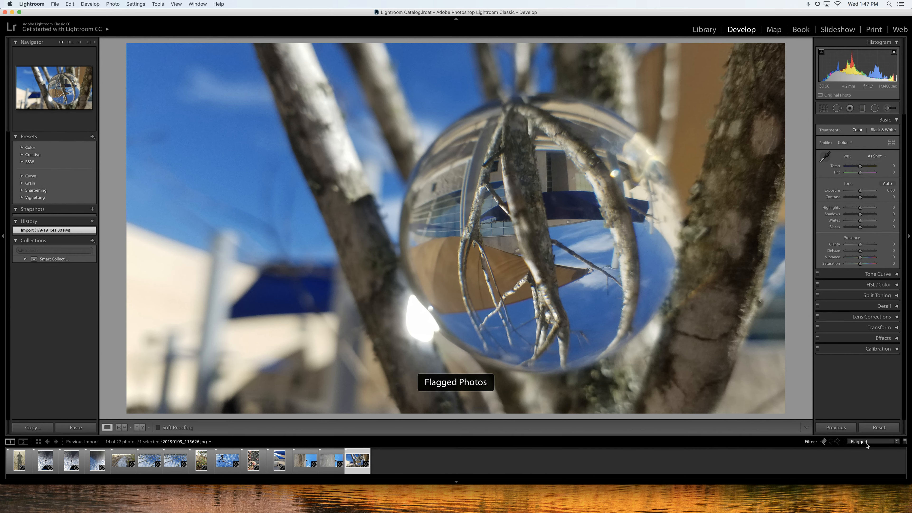
Select the shadow photo, lower its exposure to -0.48 in the histogram and set its shadows to -45.
{"action": "left_click", "coordinate": [18, 460]}
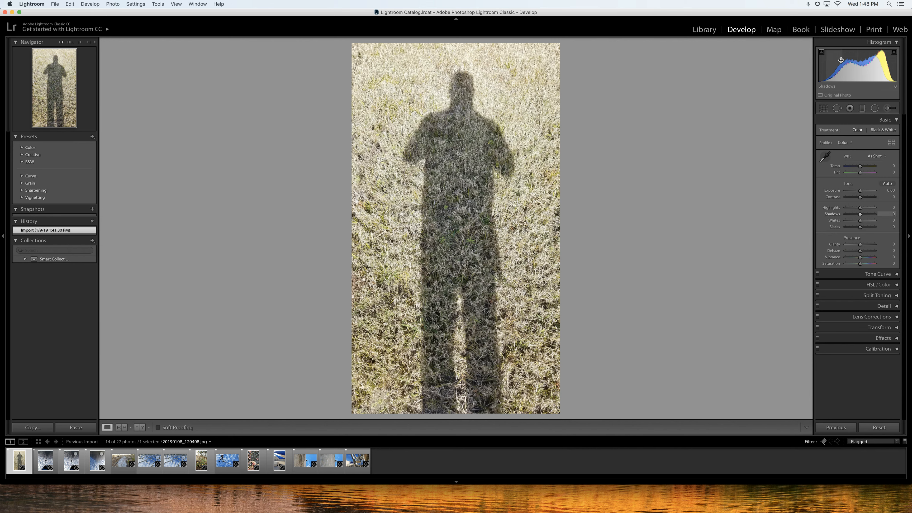
{"action": "left_click_drag", "start_coordinate": [856, 69], "coordinate": [847, 70]}
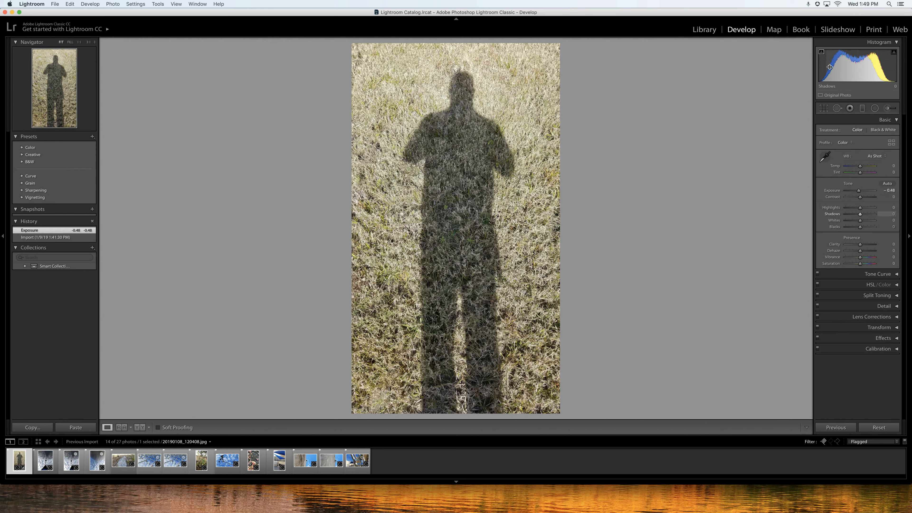
{"action": "left_click_drag", "start_coordinate": [830, 68], "coordinate": [870, 76]}
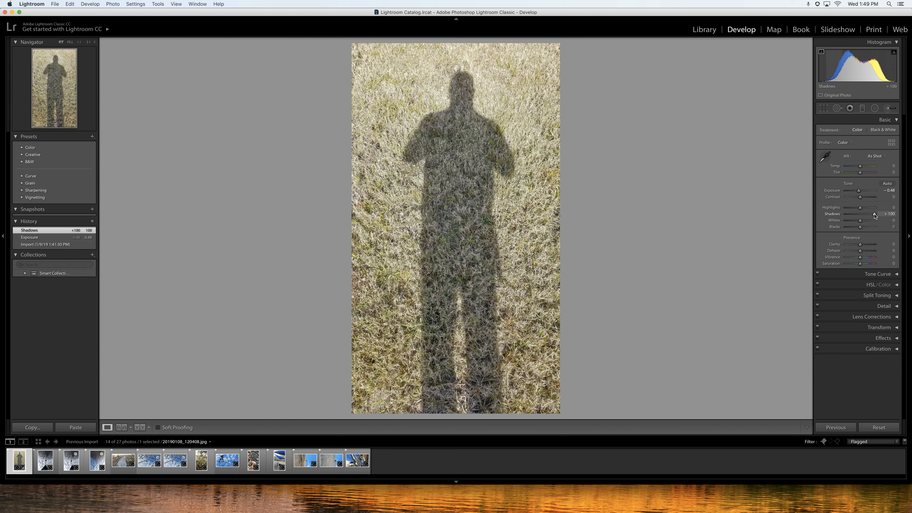
{"action": "left_click_drag", "start_coordinate": [875, 215], "coordinate": [853, 218]}
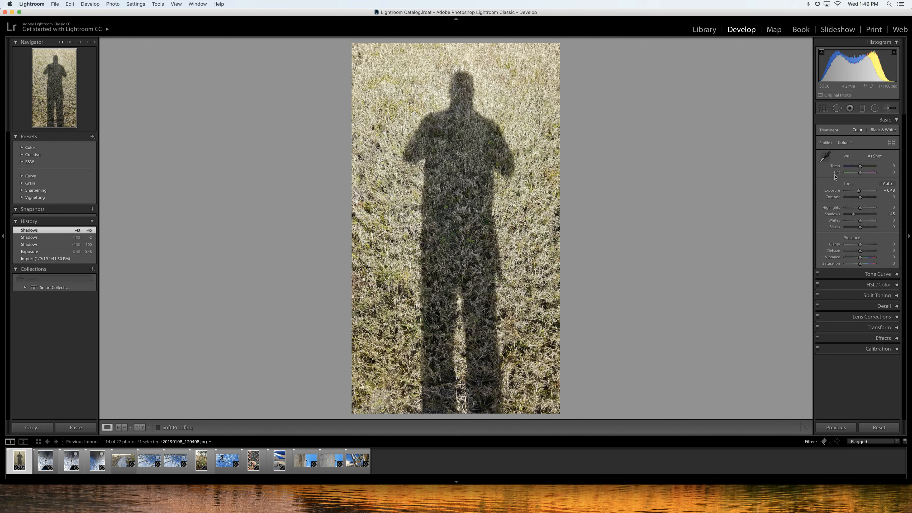
Set the shadow photo's contrast to +63.
{"action": "left_click_drag", "start_coordinate": [860, 200], "coordinate": [833, 200]}
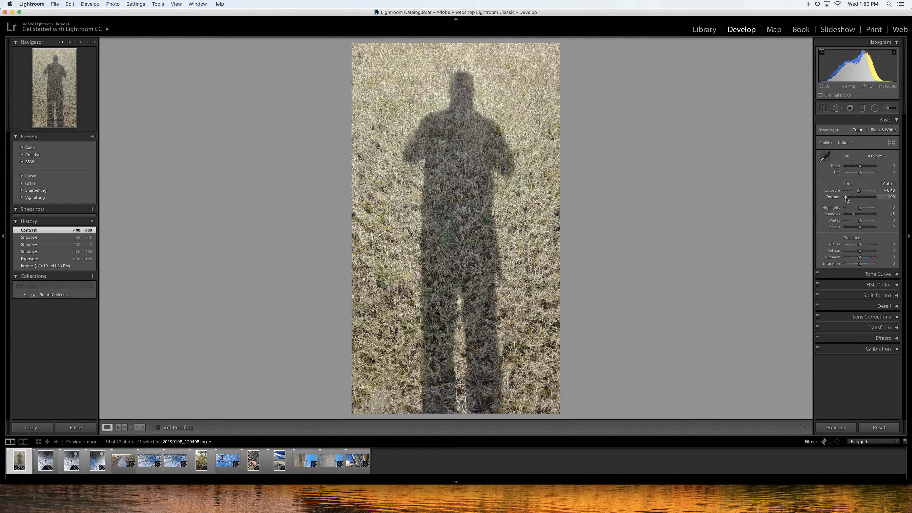
{"action": "left_click_drag", "start_coordinate": [847, 198], "coordinate": [871, 199]}
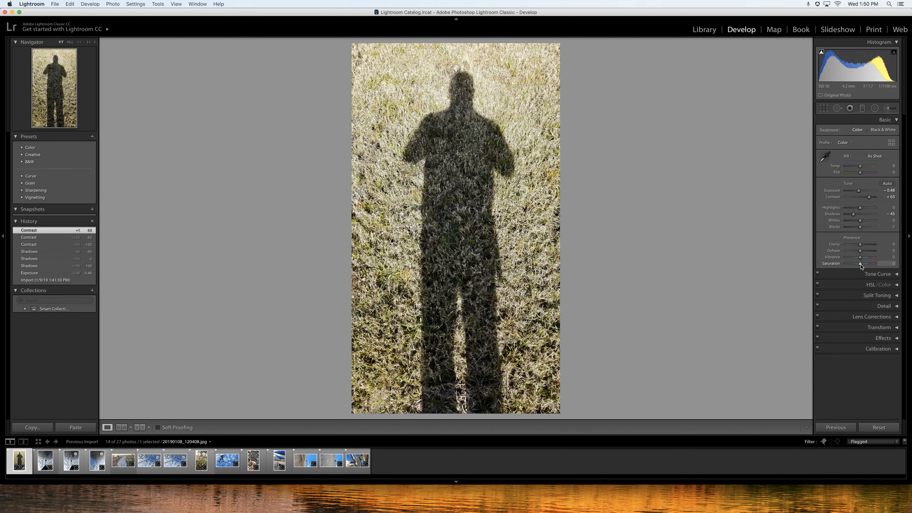
Set the shadow photo's saturation to +38.
{"action": "left_click_drag", "start_coordinate": [861, 264], "coordinate": [829, 267]}
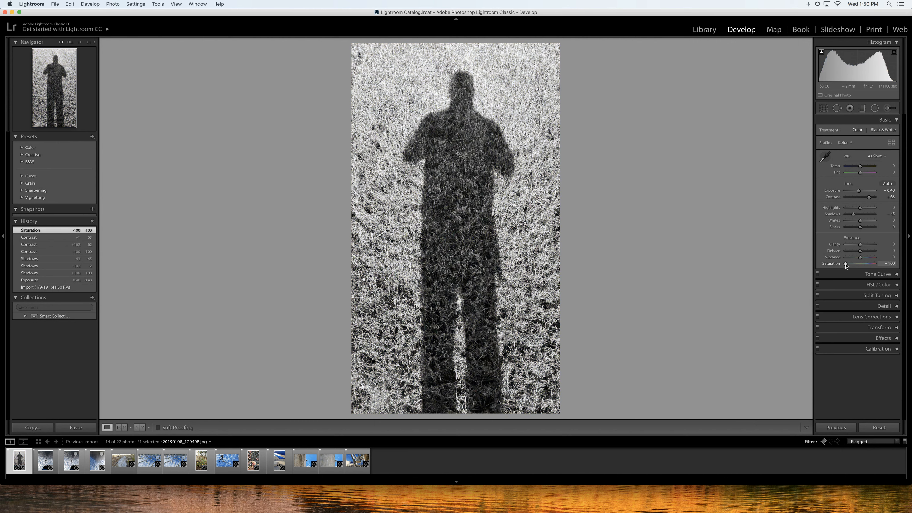
{"action": "left_click_drag", "start_coordinate": [846, 265], "coordinate": [889, 278]}
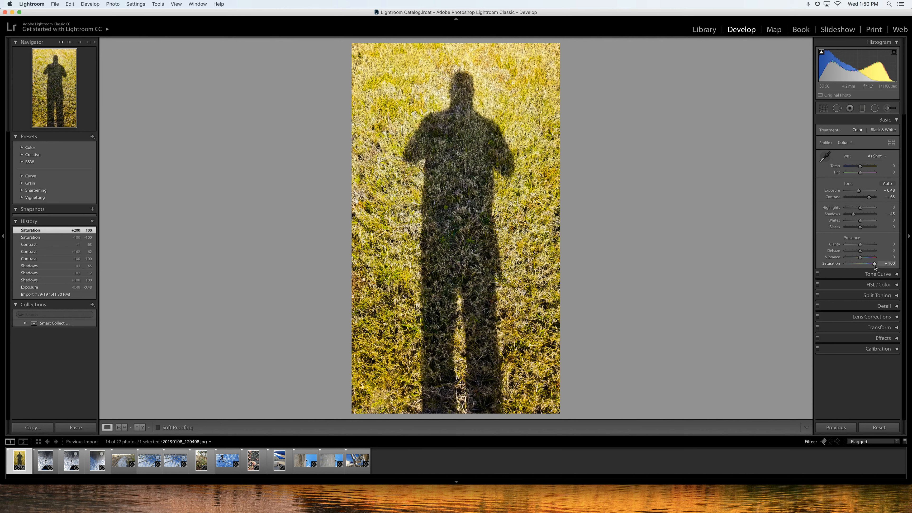
{"action": "left_click_drag", "start_coordinate": [874, 266], "coordinate": [860, 268]}
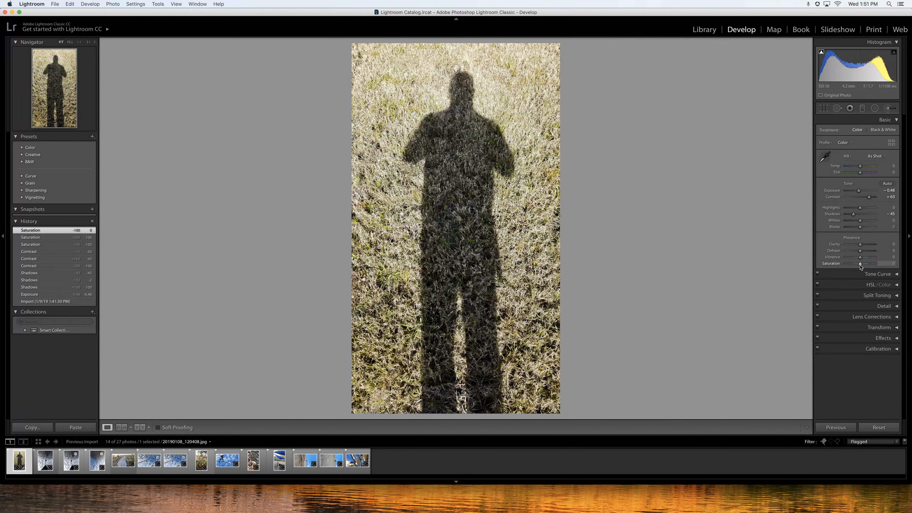
{"action": "left_click_drag", "start_coordinate": [860, 266], "coordinate": [866, 265]}
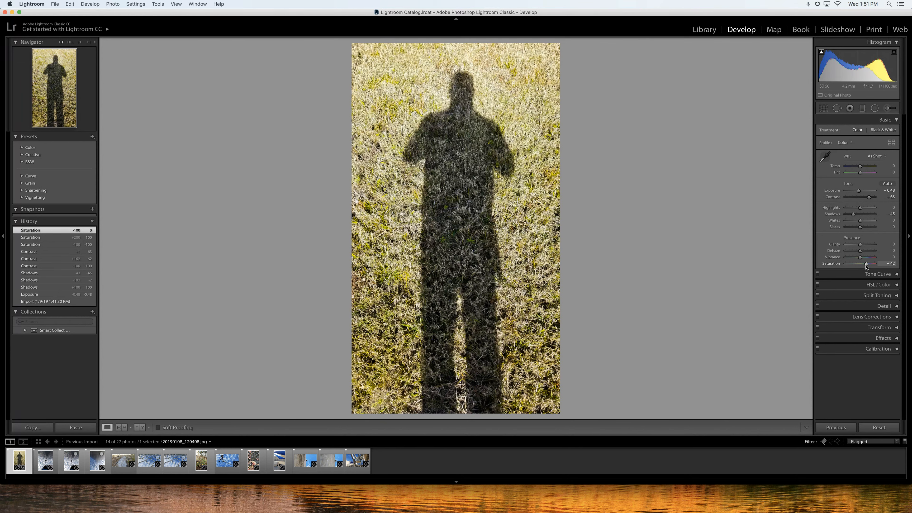
{"action": "left_click_drag", "start_coordinate": [866, 266], "coordinate": [866, 266]}
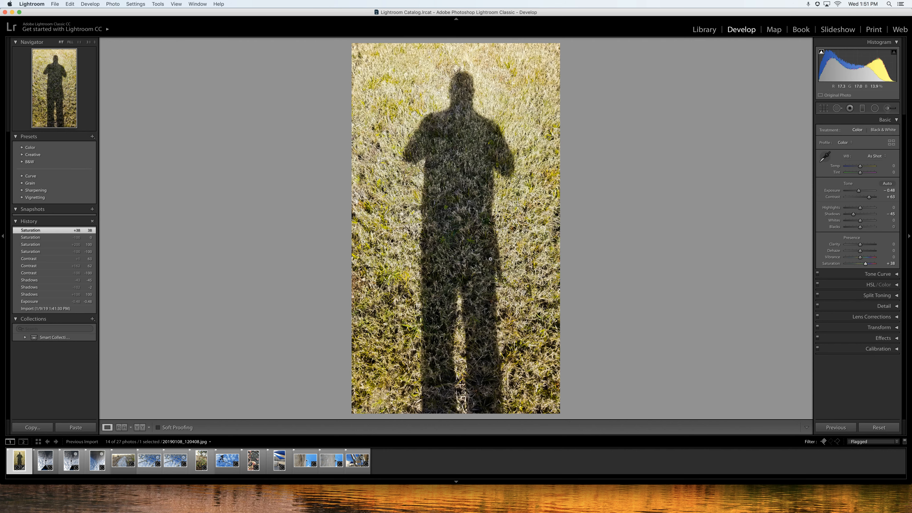
{"action": "left_click", "coordinate": [898, 275]}
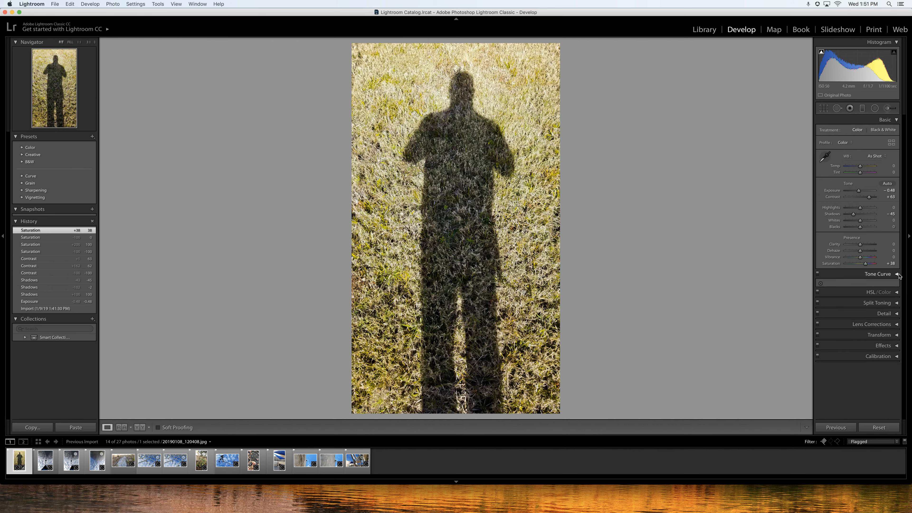
{"action": "left_click", "coordinate": [898, 276]}
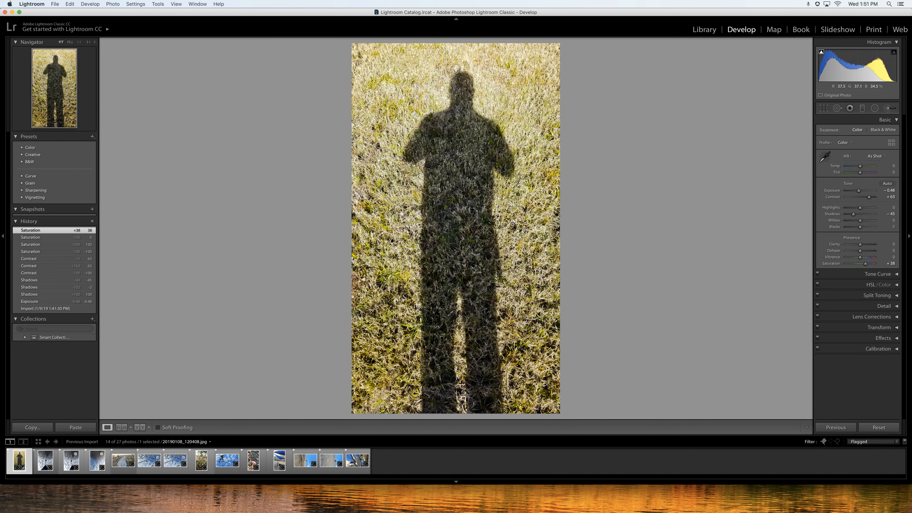
Move to the next flagged photo and turn on the histogram's highlight clipping warning.
{"action": "key", "text": "Right"}
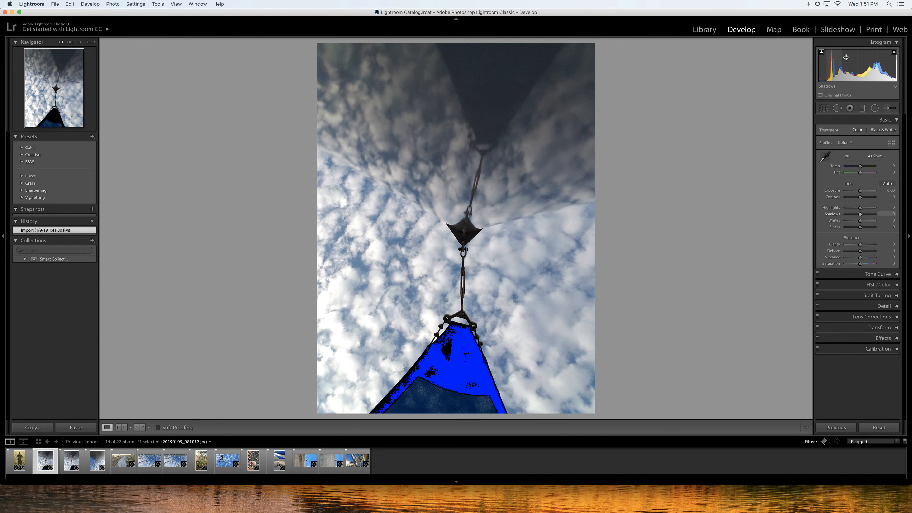
{"action": "left_click", "coordinate": [894, 52]}
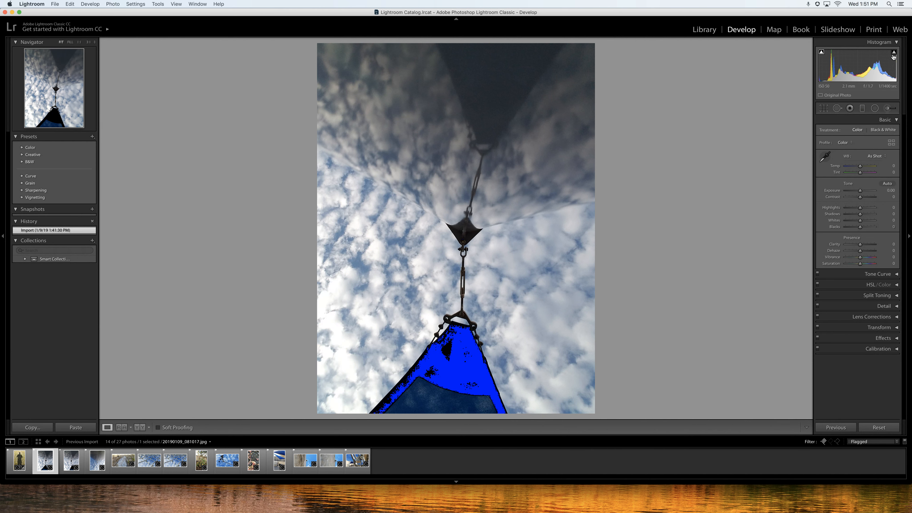
{"action": "mouse_move", "coordinate": [892, 64]}
{"action": "left_mouse_down"}
{"action": "mouse_move", "coordinate": [875, 67]}
{"action": "mouse_move", "coordinate": [902, 73]}
{"action": "left_mouse_up"}
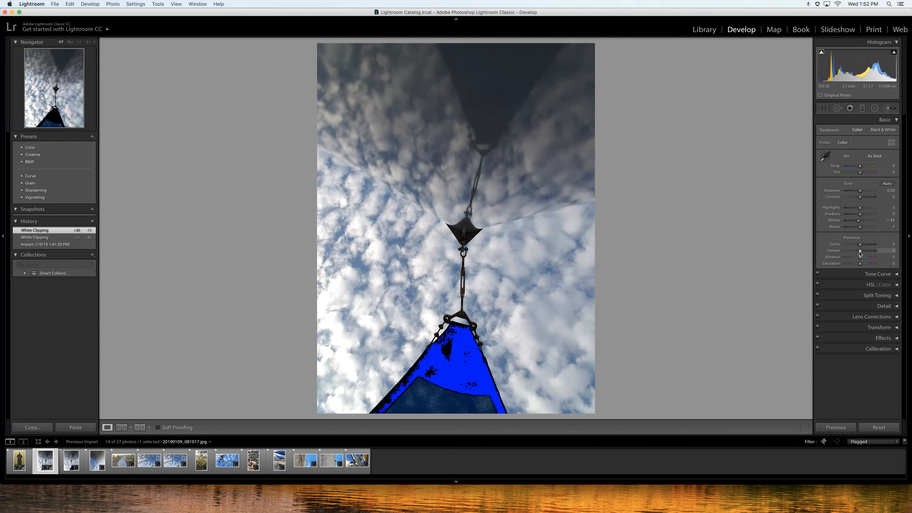
{"action": "left_click_drag", "start_coordinate": [859, 265], "coordinate": [861, 265]}
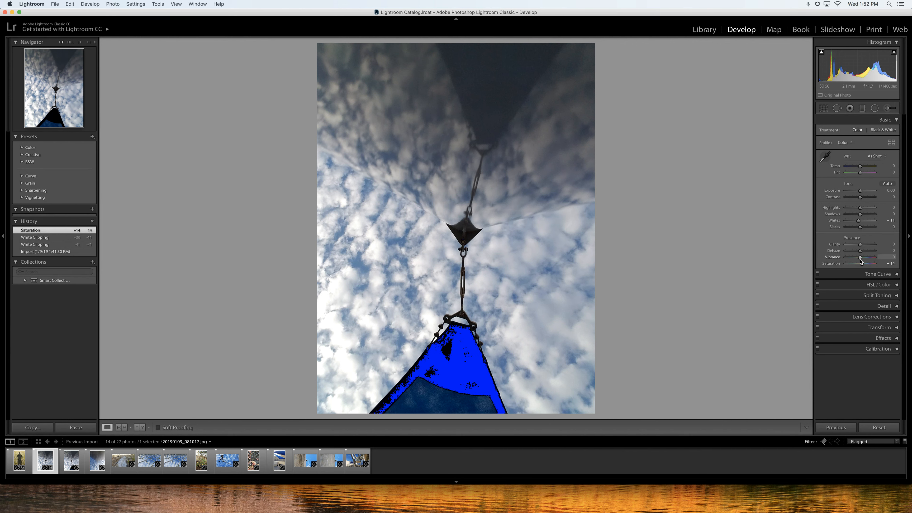
{"action": "left_click_drag", "start_coordinate": [861, 259], "coordinate": [858, 265]}
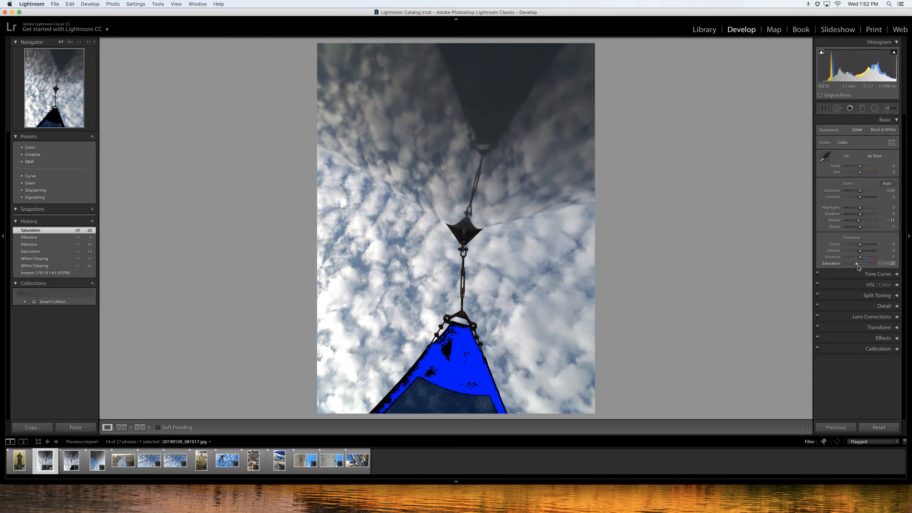
{"action": "left_click_drag", "start_coordinate": [857, 265], "coordinate": [863, 265]}
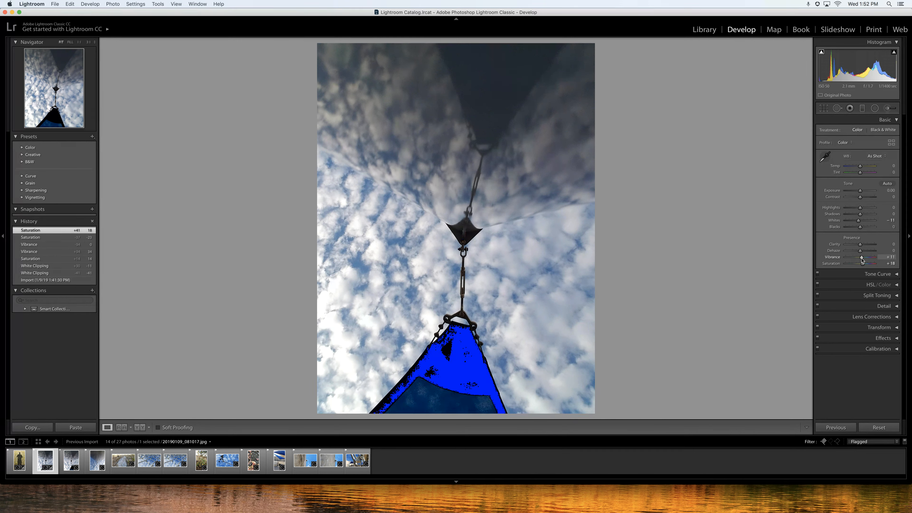
Reset the sky photo's develop settings, then set its vibrance to +12 and saturation to +27.
{"action": "left_click", "coordinate": [887, 428]}
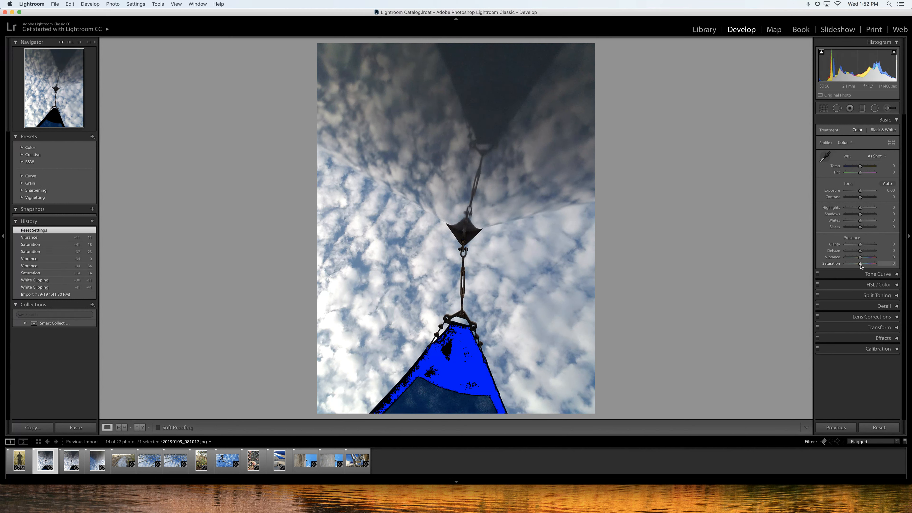
{"action": "left_click_drag", "start_coordinate": [860, 264], "coordinate": [864, 258]}
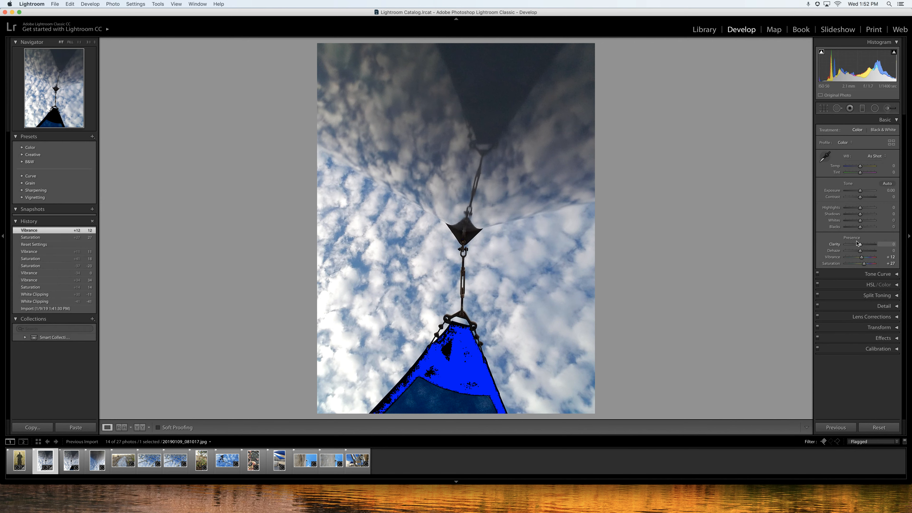
Step through the flagged photos in the filmstrip to the photo of the wall-mounted camera.
{"action": "left_click", "coordinate": [71, 461]}
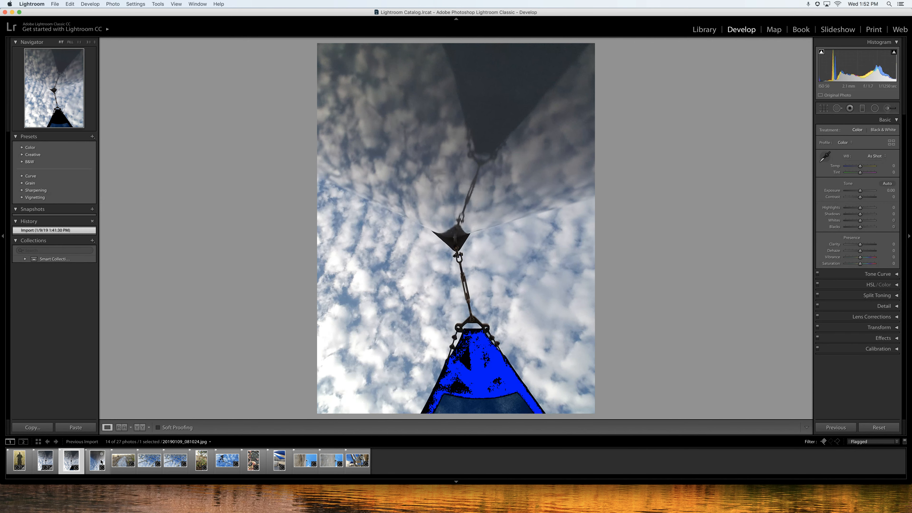
{"action": "left_click", "coordinate": [97, 460]}
{"action": "left_click", "coordinate": [119, 462]}
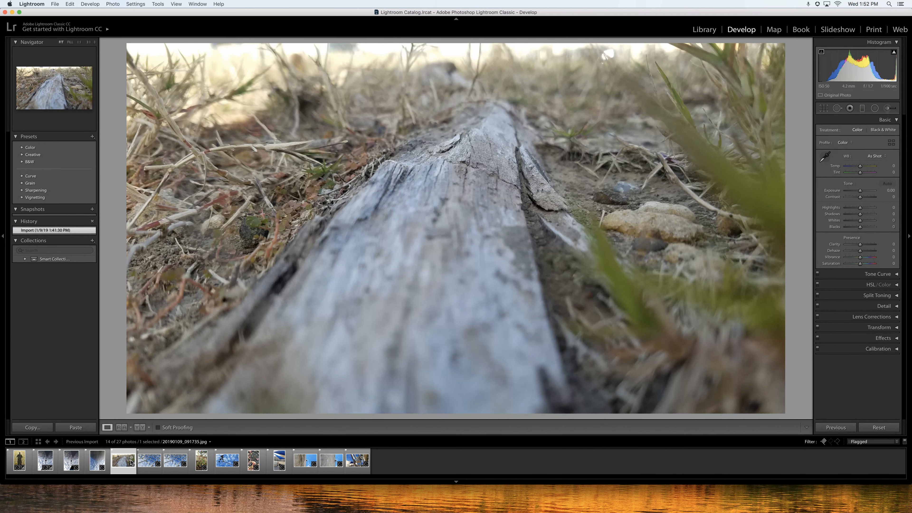
{"action": "left_click", "coordinate": [147, 463]}
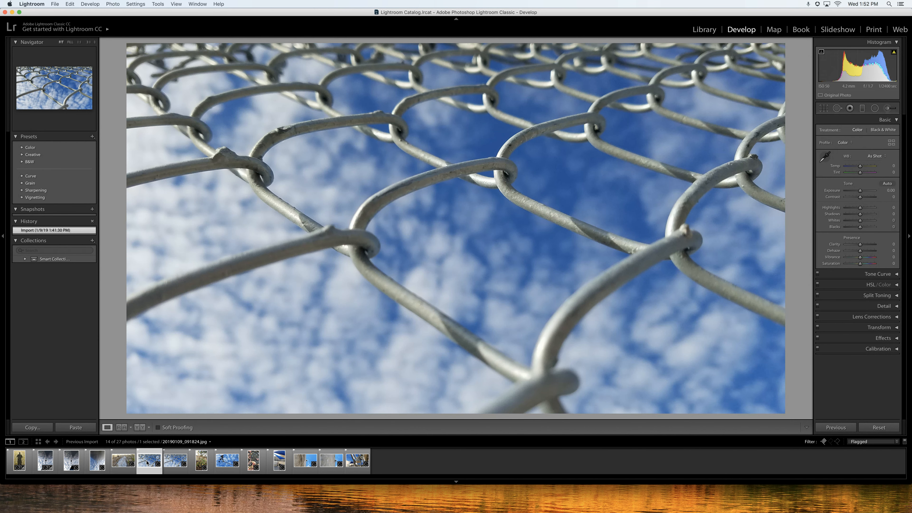
{"action": "left_click", "coordinate": [208, 462]}
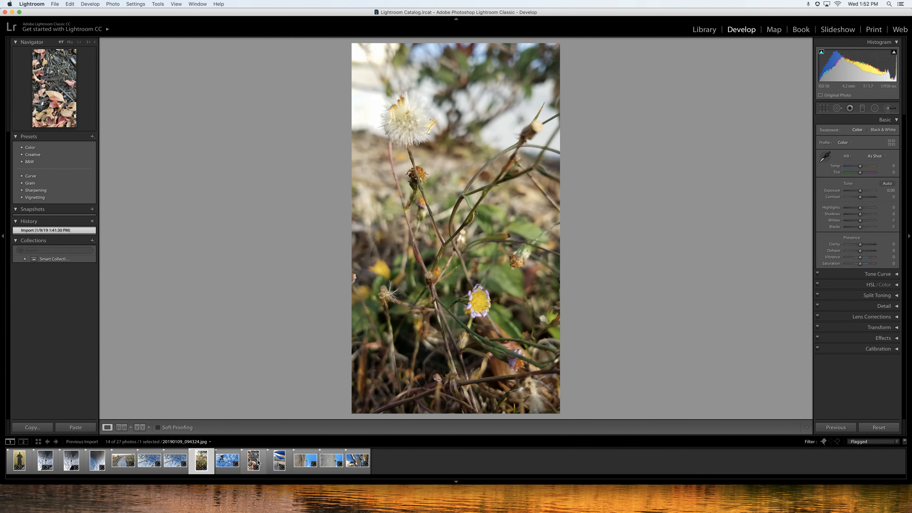
{"action": "left_click", "coordinate": [304, 462]}
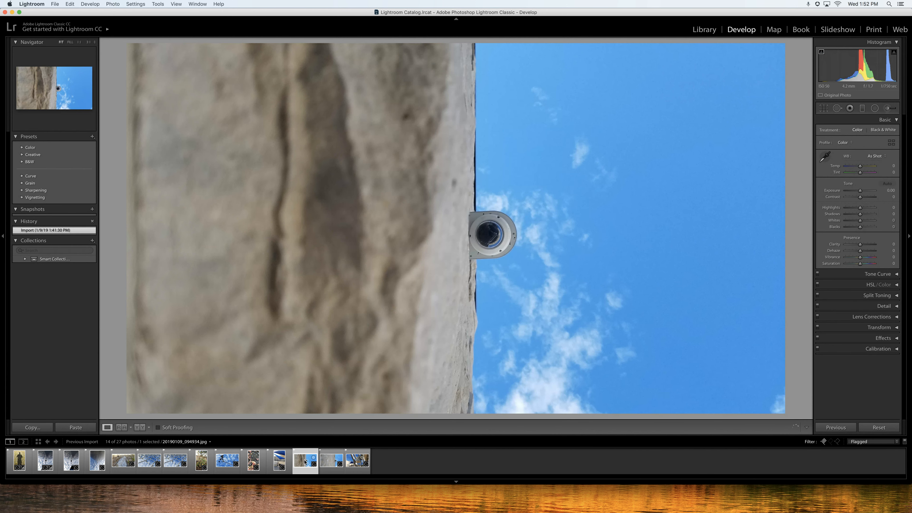
{"action": "left_click", "coordinate": [327, 463]}
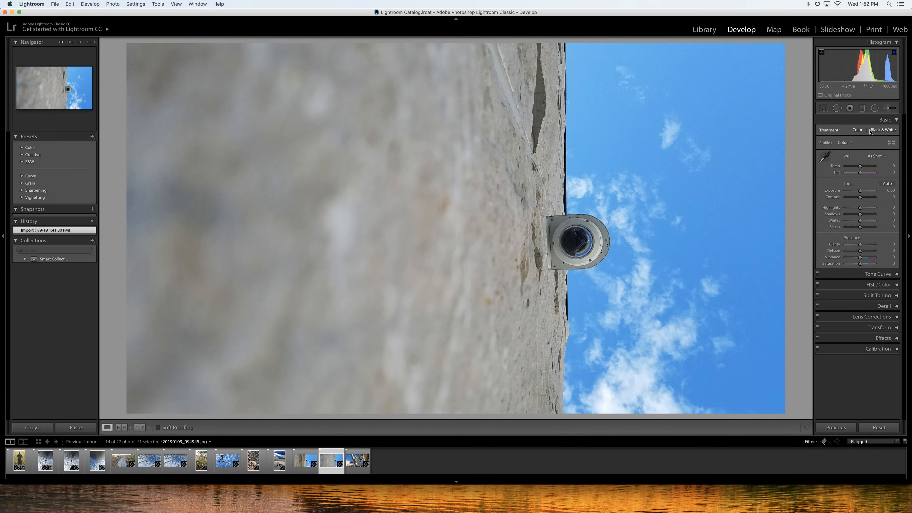
{"action": "left_click", "coordinate": [883, 130]}
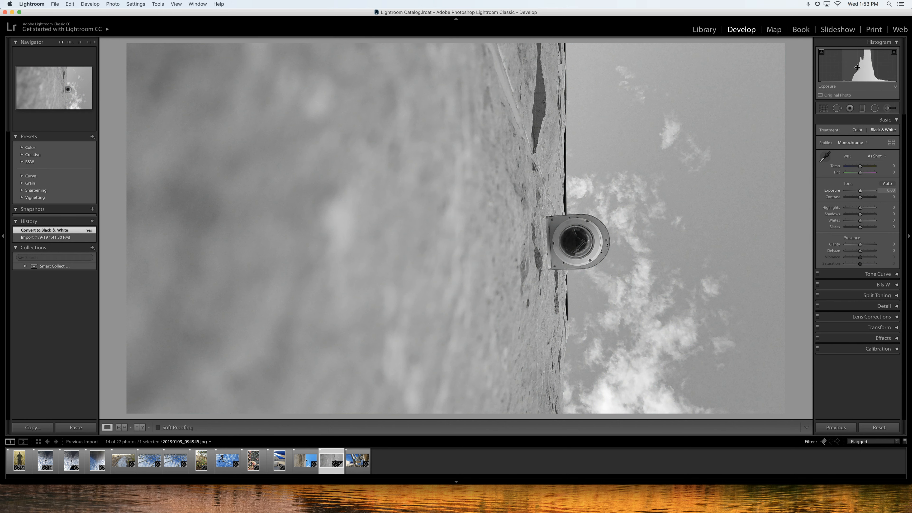
{"action": "left_click_drag", "start_coordinate": [856, 67], "coordinate": [826, 66]}
{"action": "left_click_drag", "start_coordinate": [886, 67], "coordinate": [884, 67]}
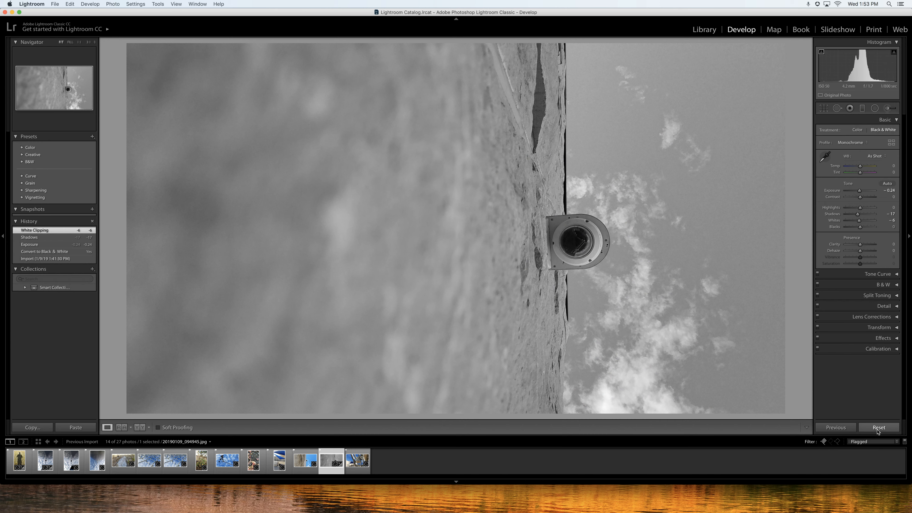
{"action": "left_click", "coordinate": [877, 428]}
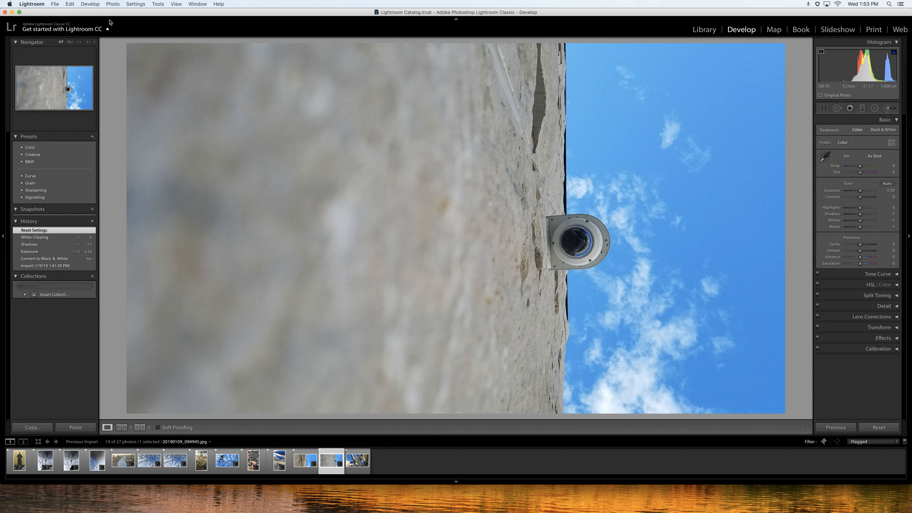
Crop the wall camera photo to a roughly square frame around the camera and commit the crop.
{"action": "left_click", "coordinate": [113, 3]}
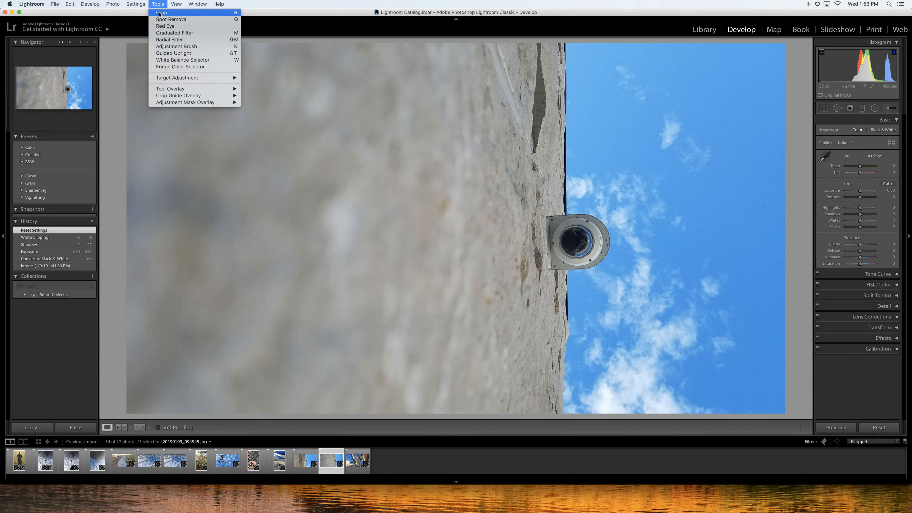
{"action": "left_click", "coordinate": [214, 35]}
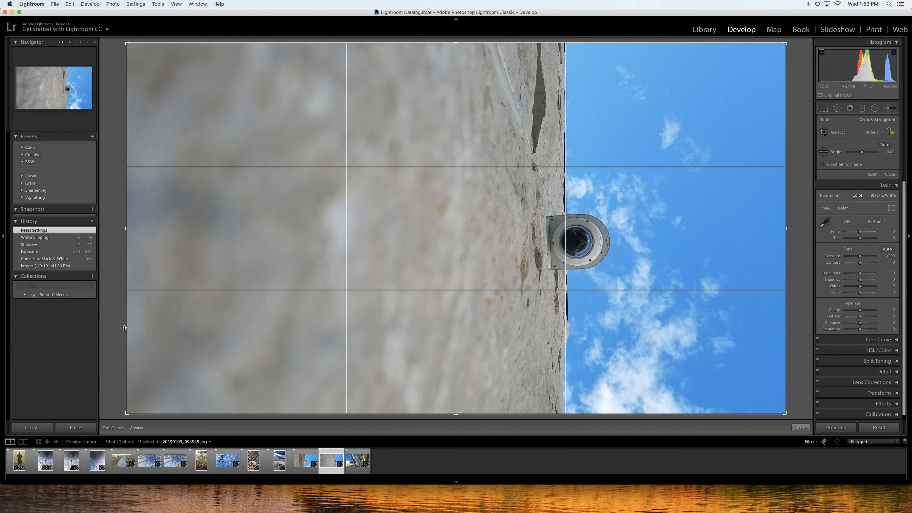
{"action": "left_click_drag", "start_coordinate": [125, 328], "coordinate": [298, 384]}
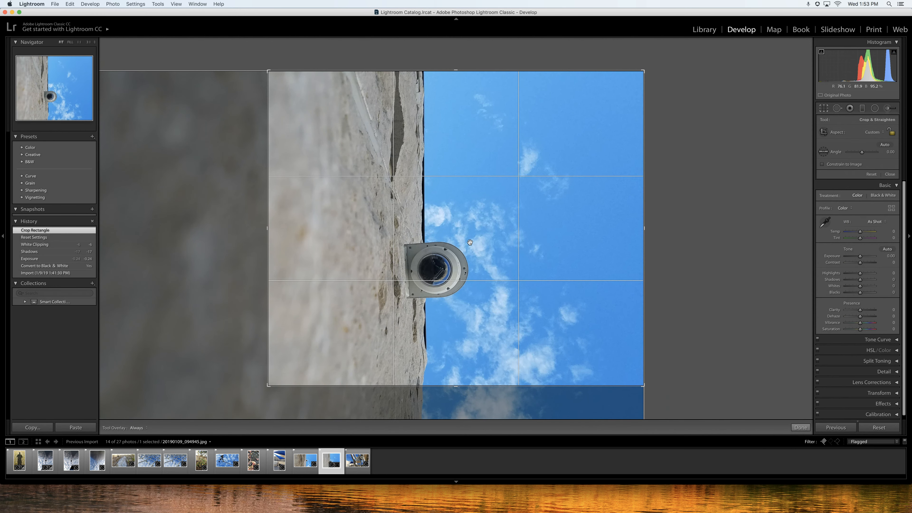
{"action": "left_click_drag", "start_coordinate": [470, 242], "coordinate": [528, 198]}
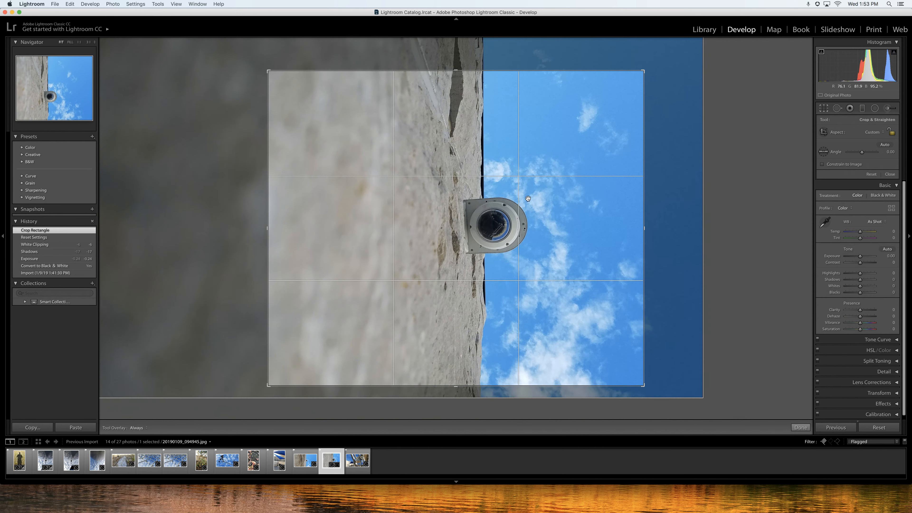
{"action": "left_click_drag", "start_coordinate": [268, 386], "coordinate": [309, 378]}
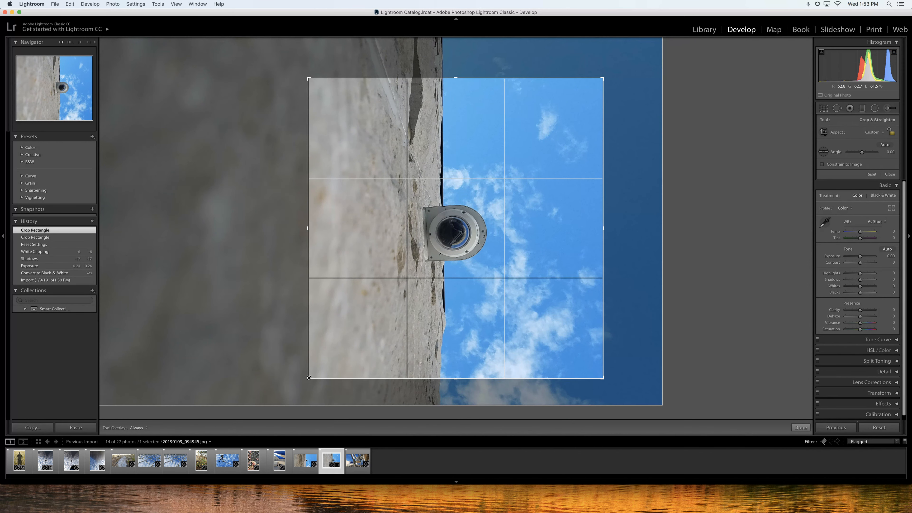
{"action": "left_click_drag", "start_coordinate": [472, 245], "coordinate": [484, 237]}
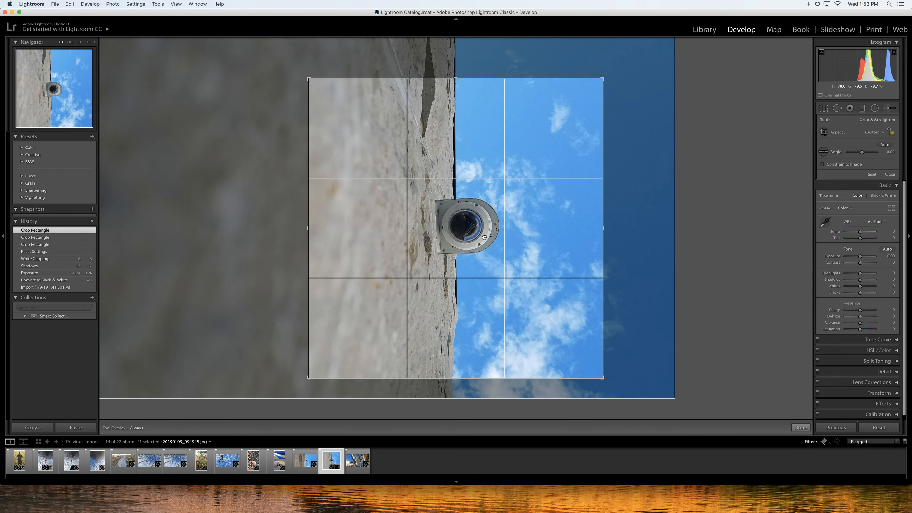
{"action": "key", "text": "Return"}
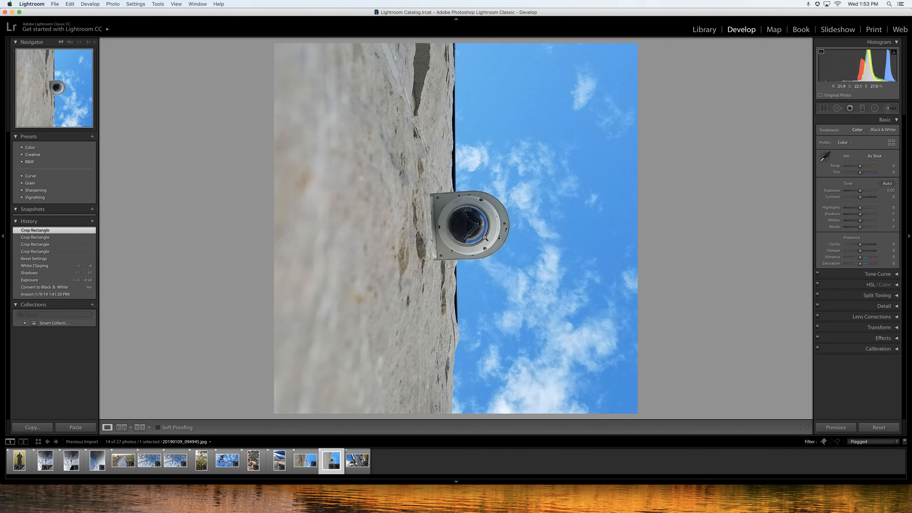
Reopen the crop and shift the framing slightly before committing it again.
{"action": "key", "text": "r"}
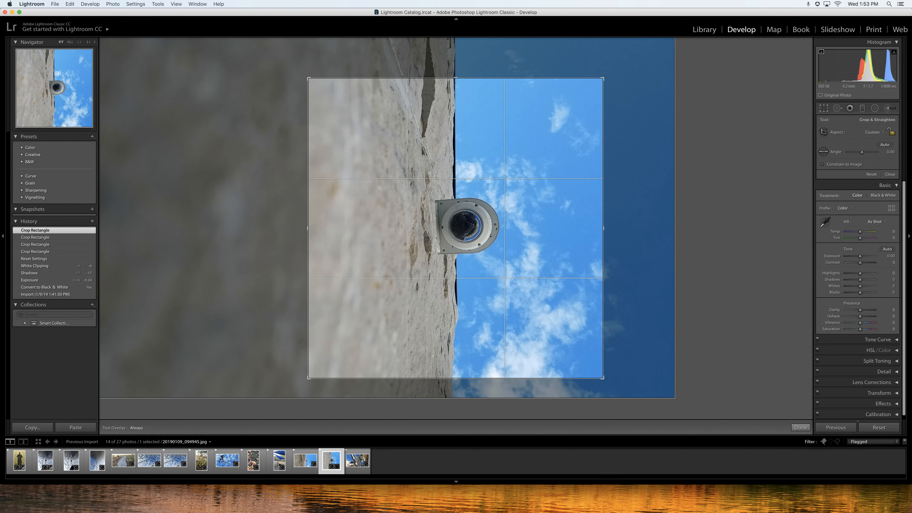
{"action": "left_click_drag", "start_coordinate": [437, 226], "coordinate": [434, 226]}
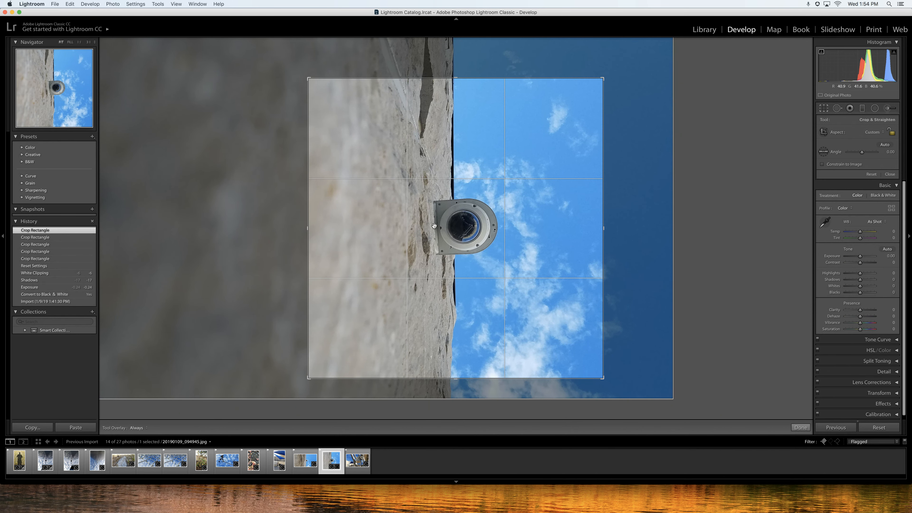
{"action": "key", "text": "Return"}
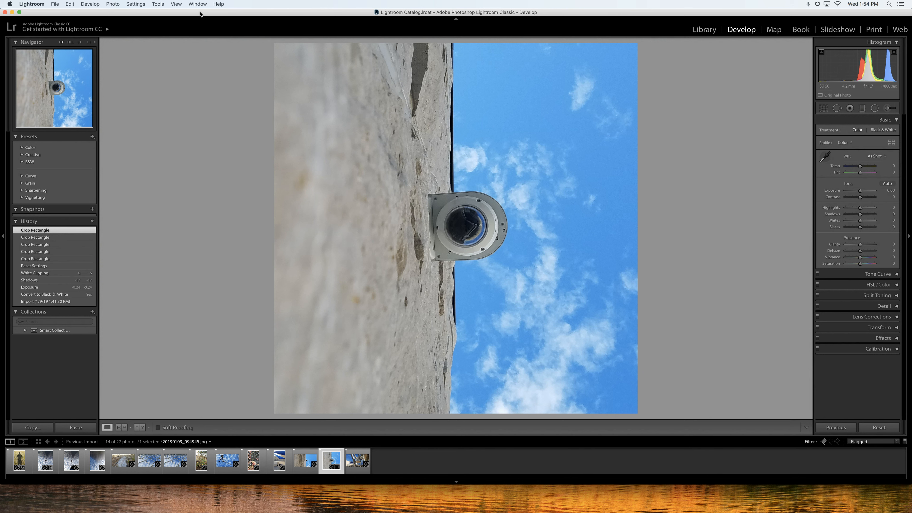
{"action": "left_click", "coordinate": [197, 4]}
{"action": "mouse_move", "coordinate": [163, 4]}
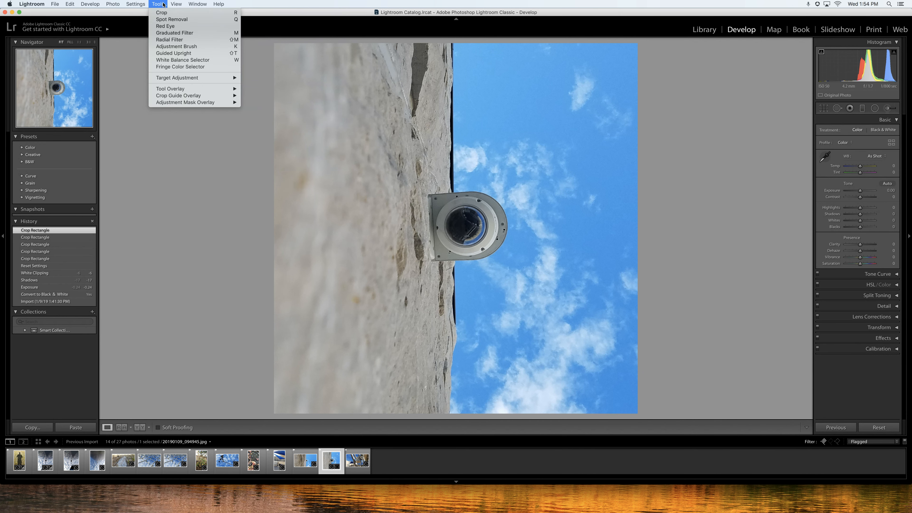
{"action": "mouse_move", "coordinate": [116, 5]}
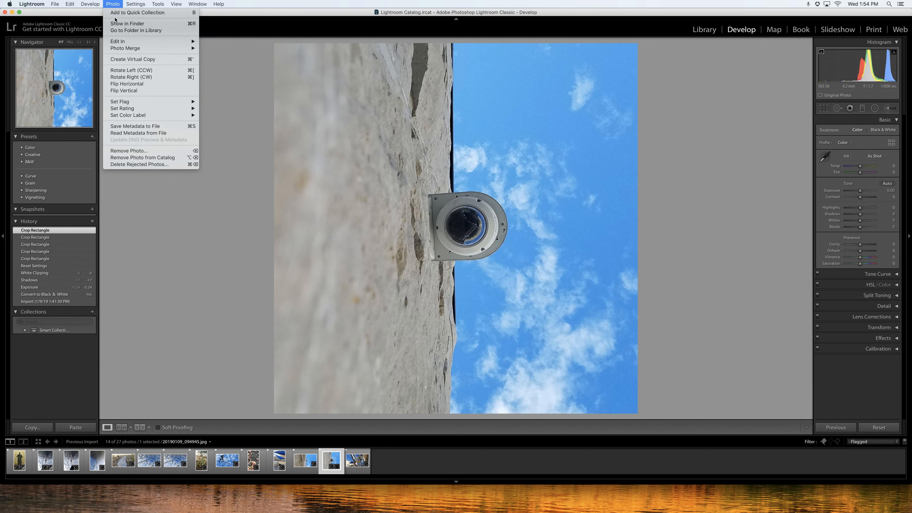
{"action": "left_click", "coordinate": [134, 71]}
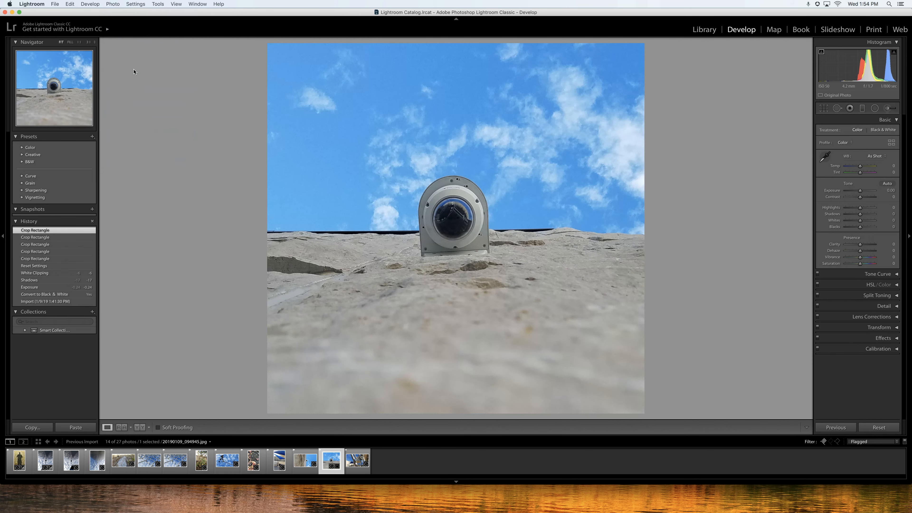
{"action": "left_click", "coordinate": [114, 4]}
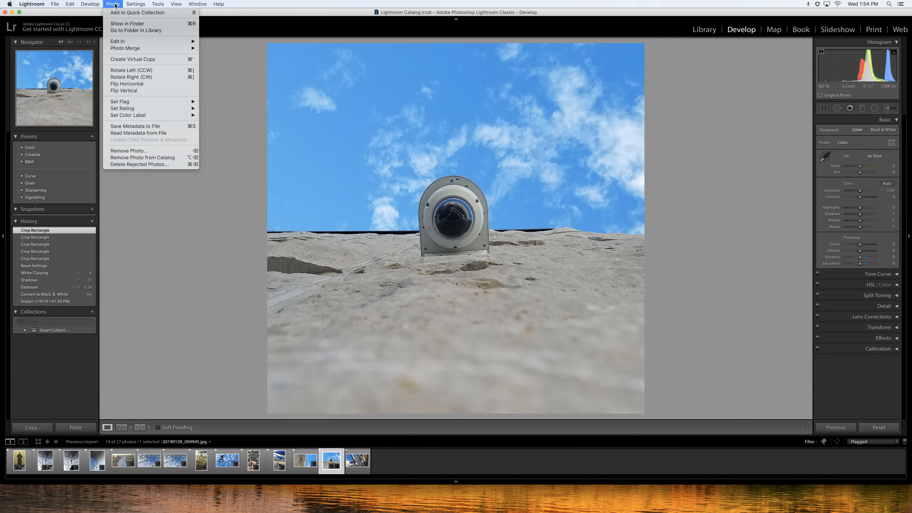
{"action": "left_click", "coordinate": [131, 78]}
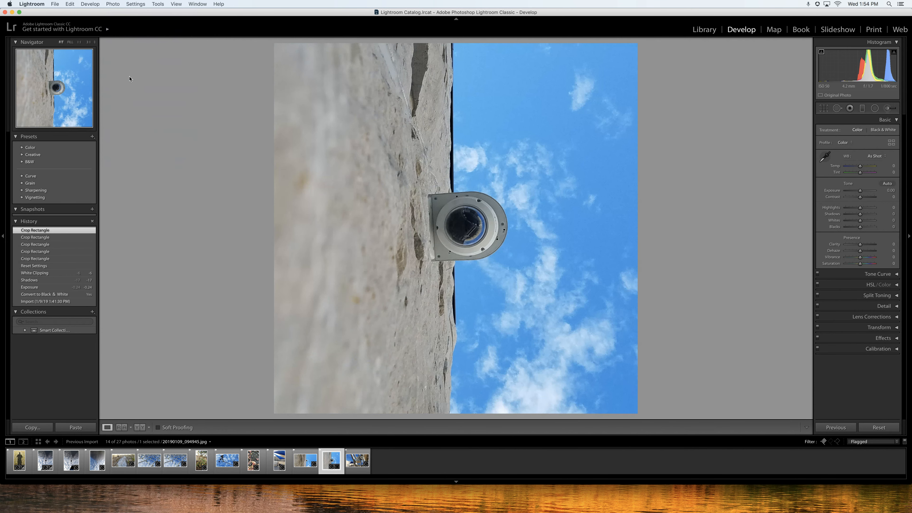
Rotate the cropped camera photo 90° clockwise.
{"action": "left_click", "coordinate": [119, 5]}
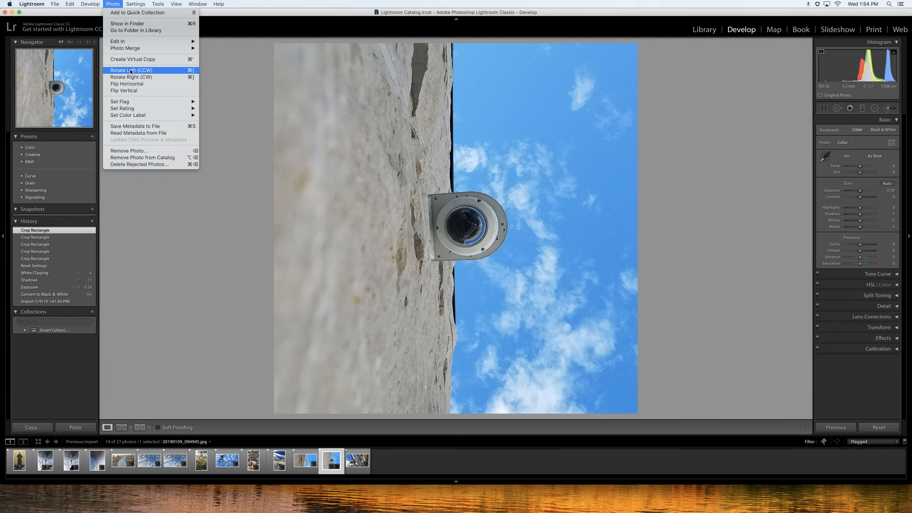
{"action": "left_click", "coordinate": [131, 77]}
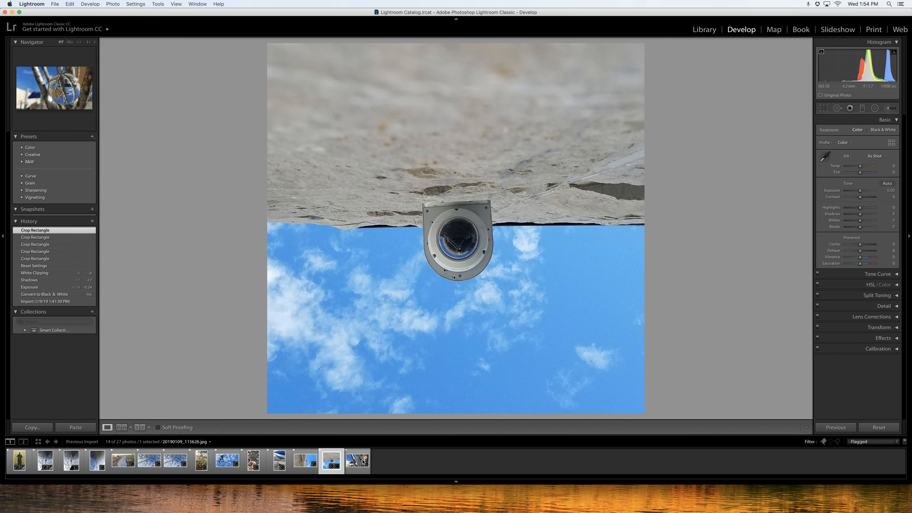
Browse the filmstrip to the photo of a person lying under the blue shade sails.
{"action": "left_click", "coordinate": [306, 460]}
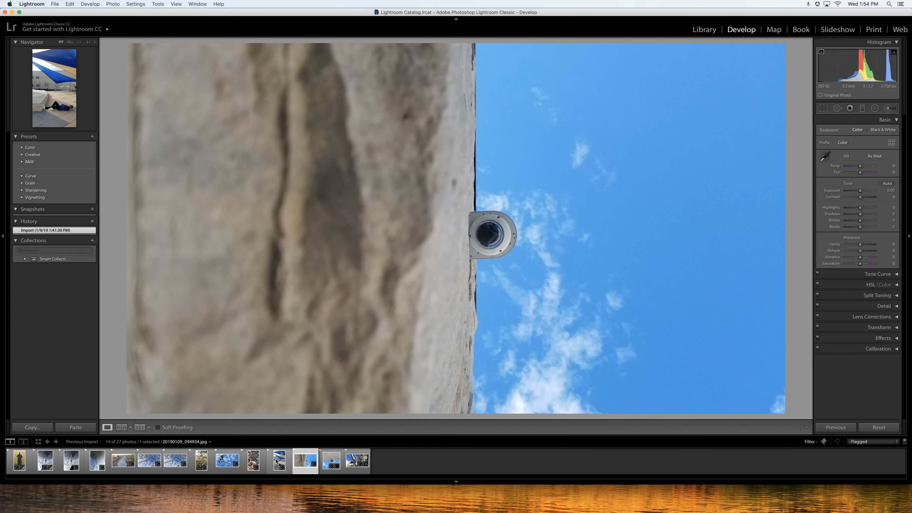
{"action": "left_click", "coordinate": [277, 461]}
{"action": "left_click", "coordinate": [255, 460]}
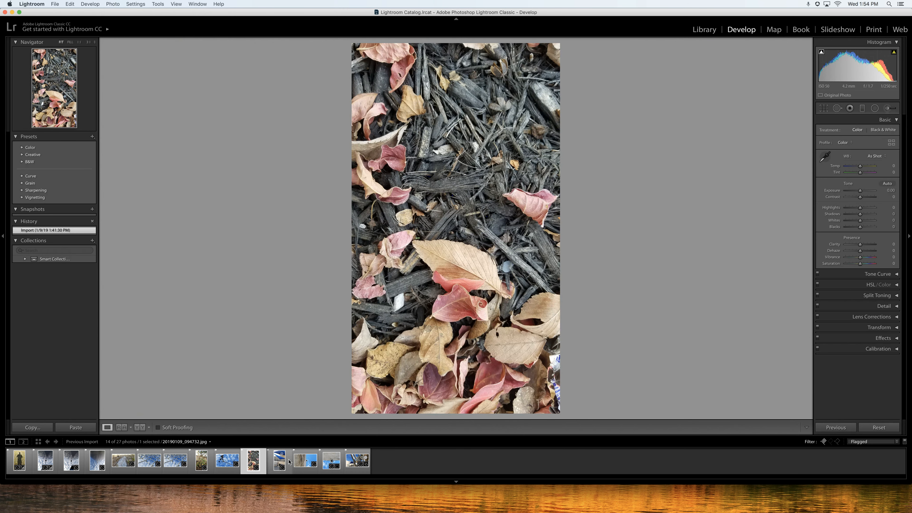
{"action": "left_click", "coordinate": [287, 461]}
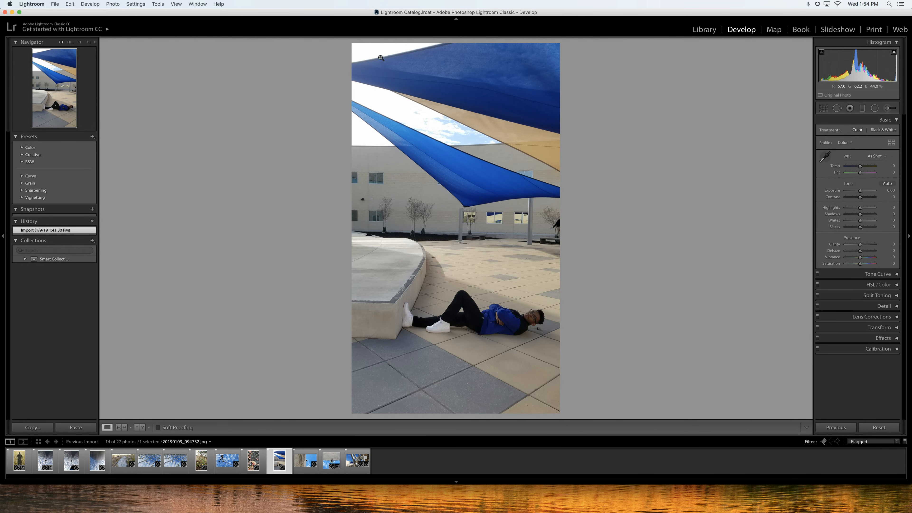
Rotate the shade-sail photo 90° counterclockwise.
{"action": "left_click", "coordinate": [161, 3]}
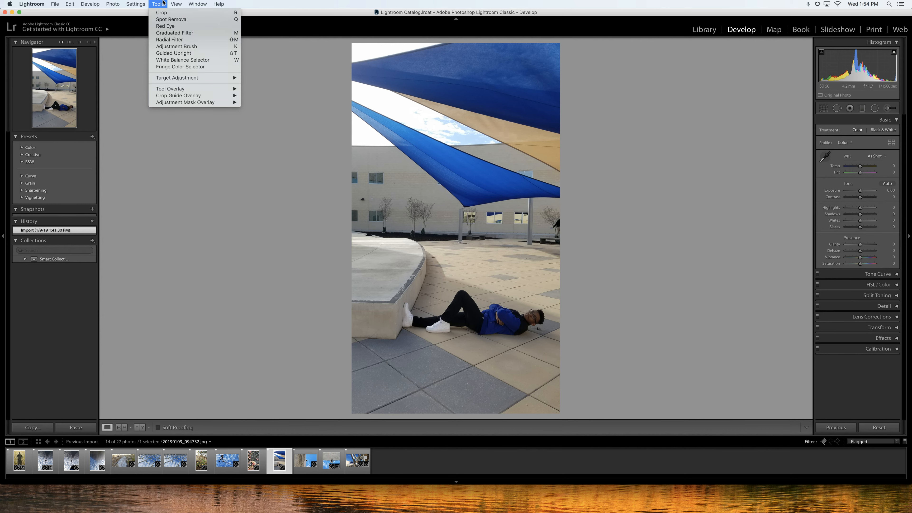
{"action": "mouse_move", "coordinate": [118, 2]}
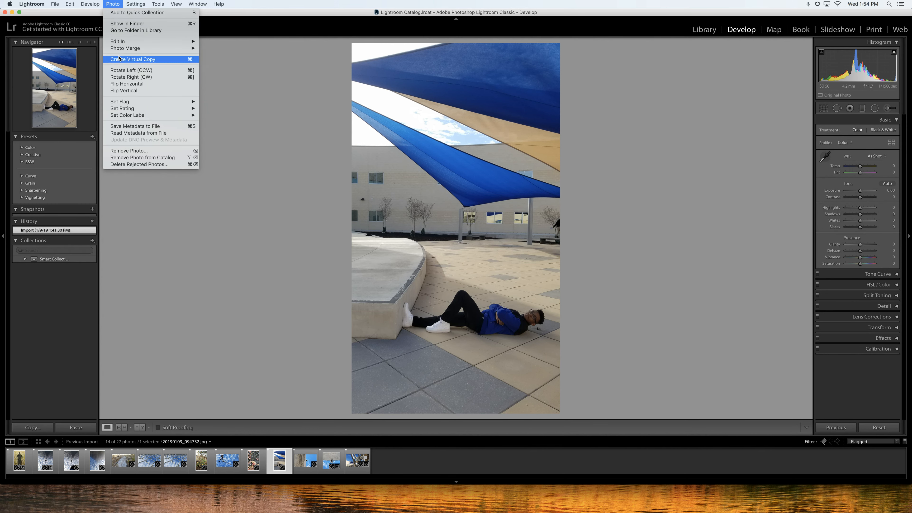
{"action": "left_click", "coordinate": [135, 70]}
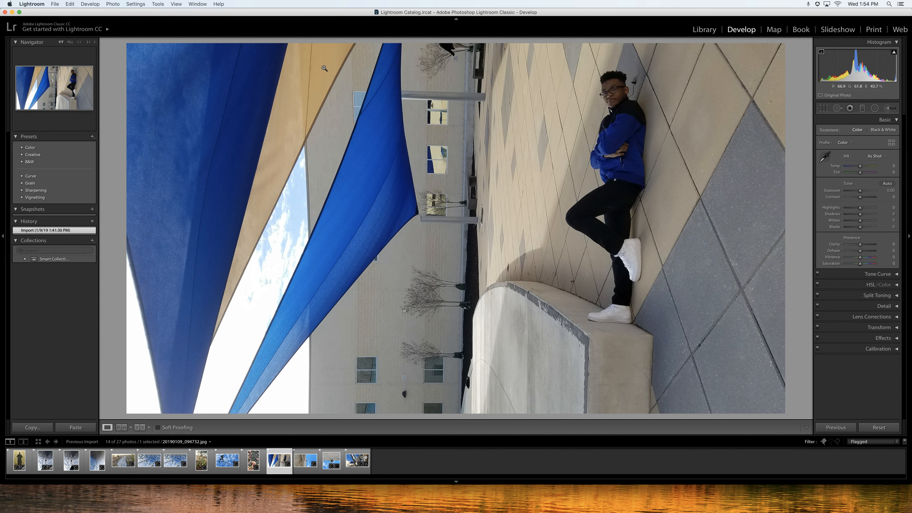
Crop the rotated photo tighter around the person leaning on the wall, then set highlights to +13 and shadows to -17.
{"action": "key", "text": "r"}
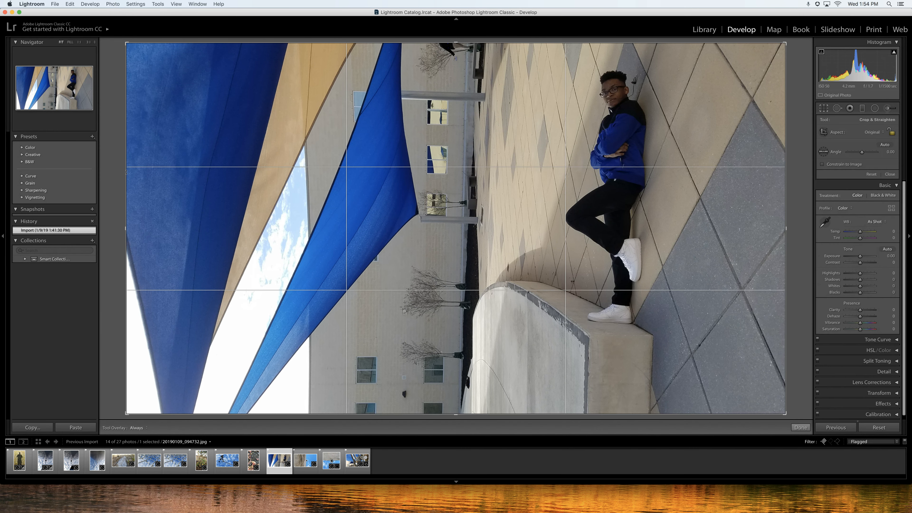
{"action": "left_click_drag", "start_coordinate": [127, 228], "coordinate": [227, 233]}
{"action": "left_click_drag", "start_coordinate": [687, 231], "coordinate": [666, 232]}
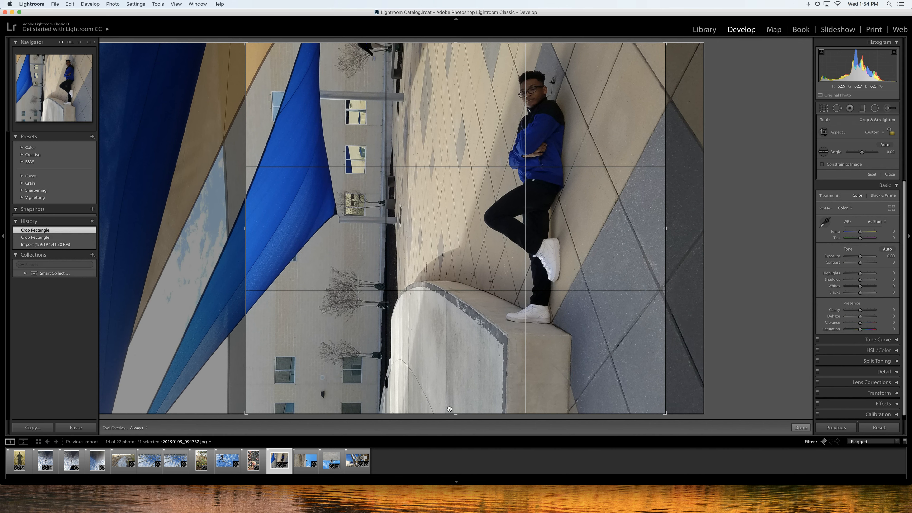
{"action": "left_click_drag", "start_coordinate": [454, 414], "coordinate": [460, 404]}
{"action": "key", "text": "Return"}
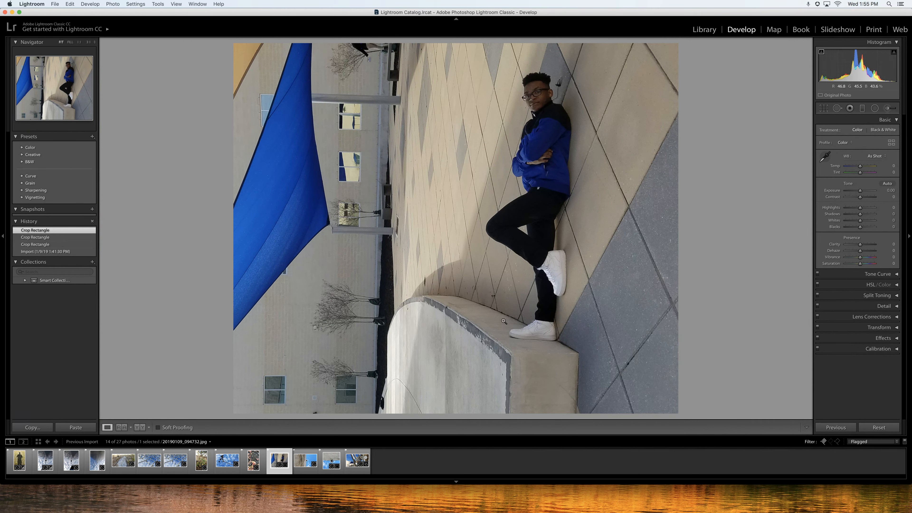
{"action": "left_click_drag", "start_coordinate": [853, 71], "coordinate": [877, 69]}
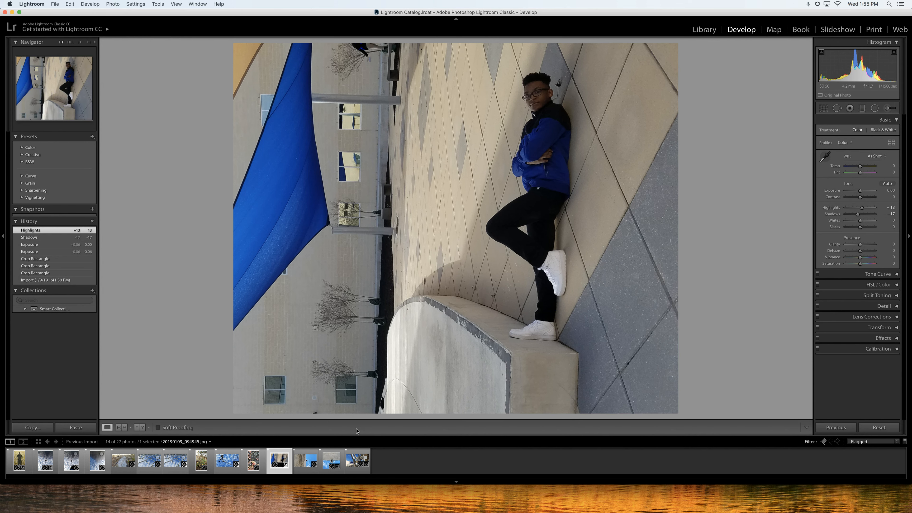
Select all 14 flagged photos in the filmstrip and open the Export dialog.
{"action": "left_click", "coordinate": [16, 464]}
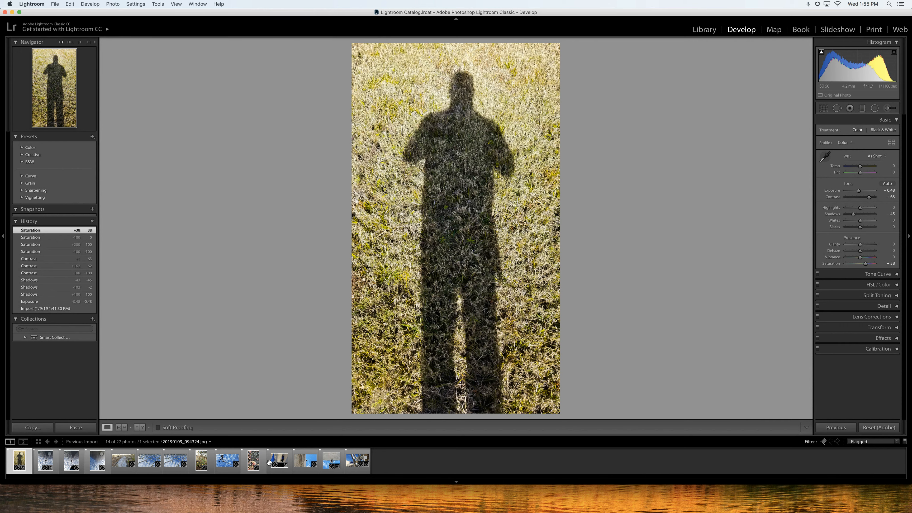
{"action": "left_click", "coordinate": [350, 461], "text": "shift"}
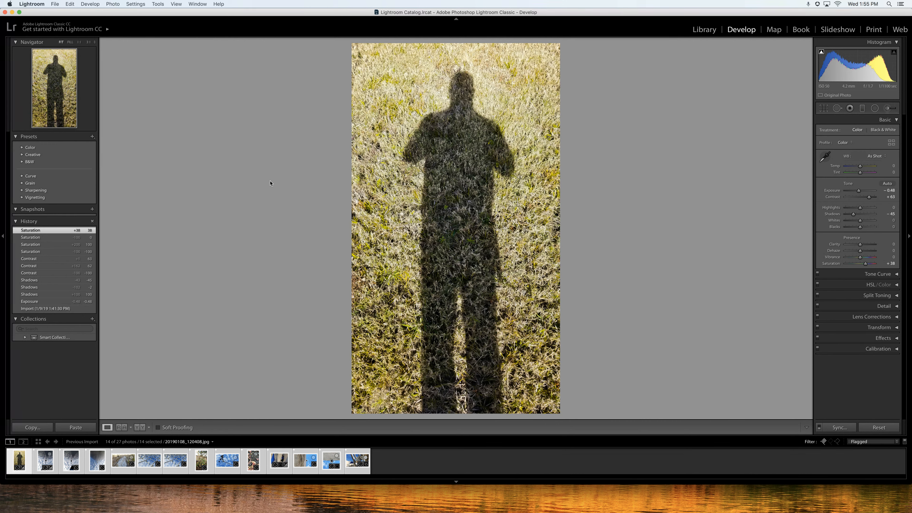
{"action": "left_click", "coordinate": [55, 4]}
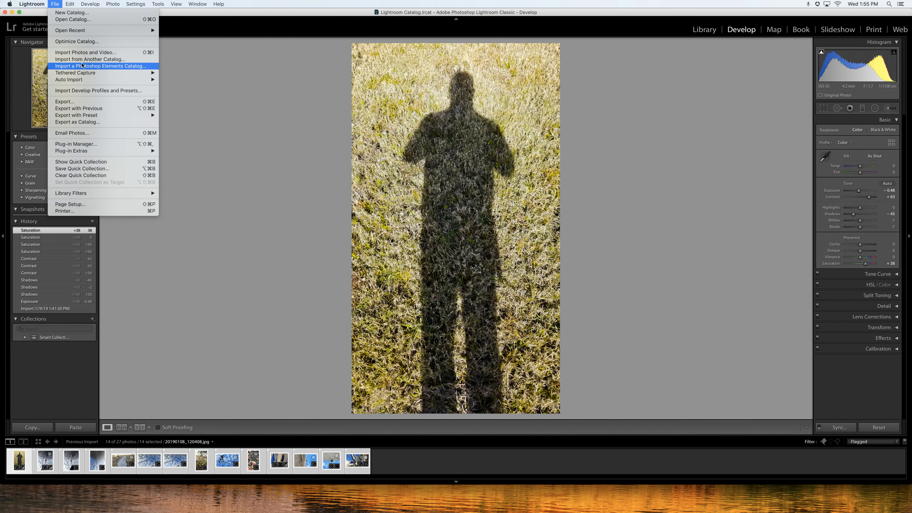
{"action": "left_click", "coordinate": [89, 102]}
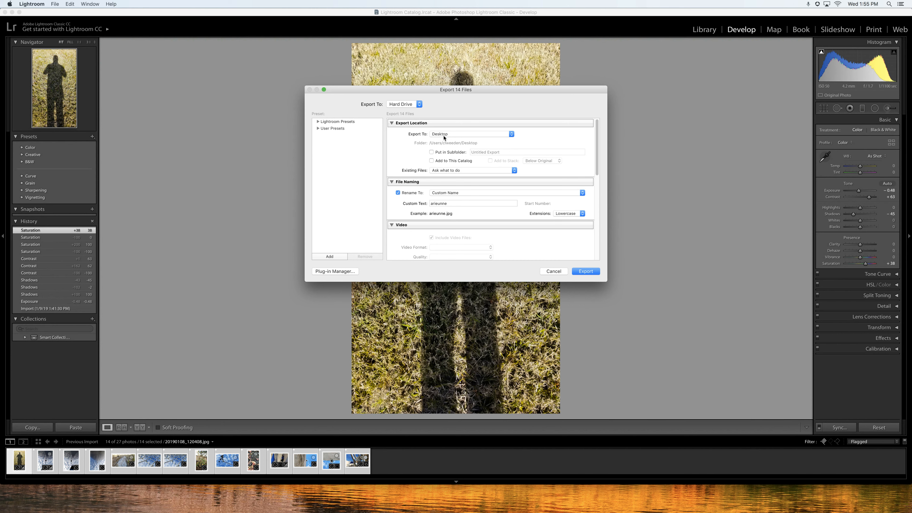
Set the export location to the same folder as the original photo.
{"action": "left_click", "coordinate": [512, 135]}
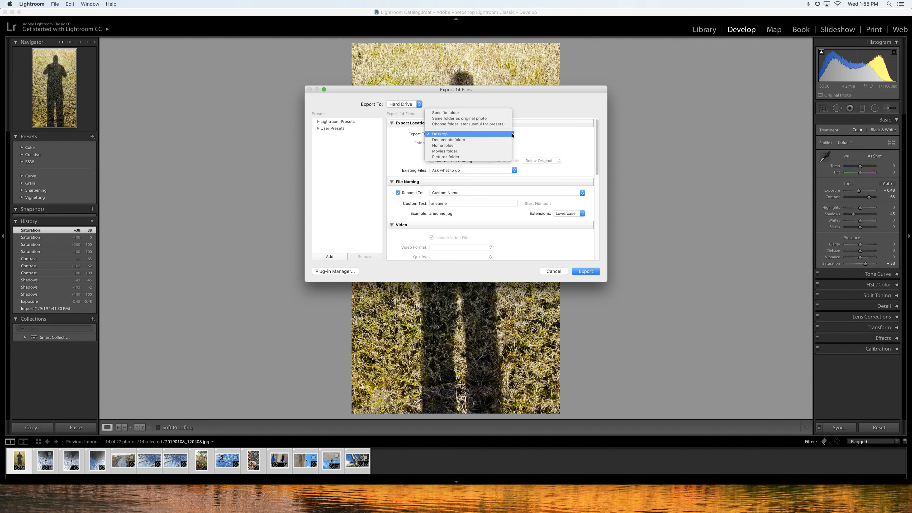
{"action": "left_click", "coordinate": [502, 135]}
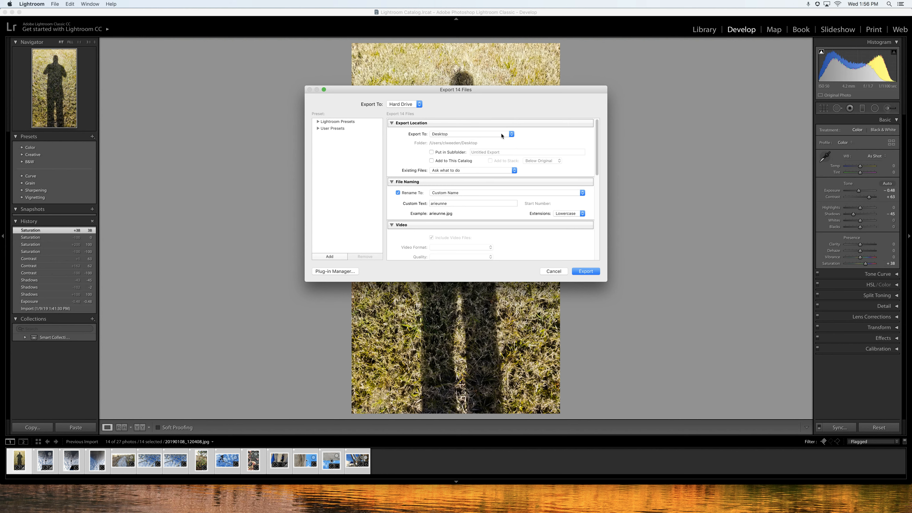
{"action": "left_click", "coordinate": [512, 135]}
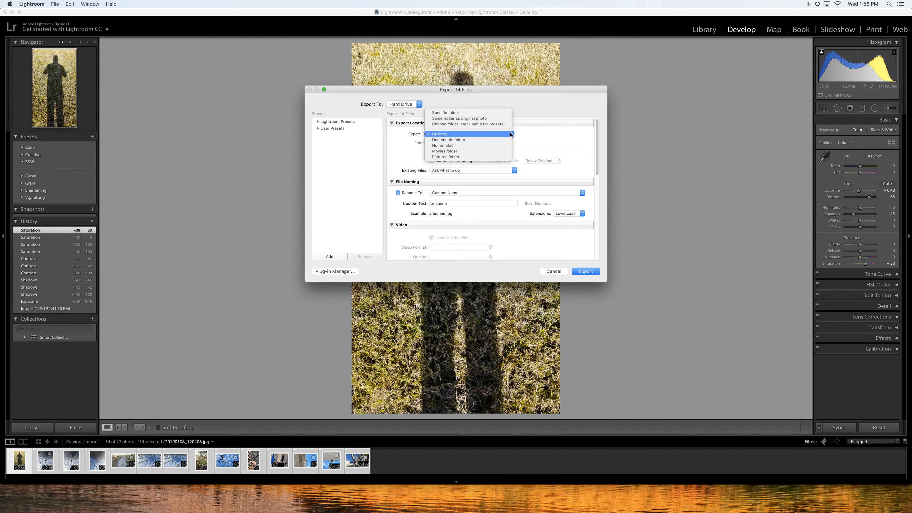
{"action": "left_click", "coordinate": [483, 119]}
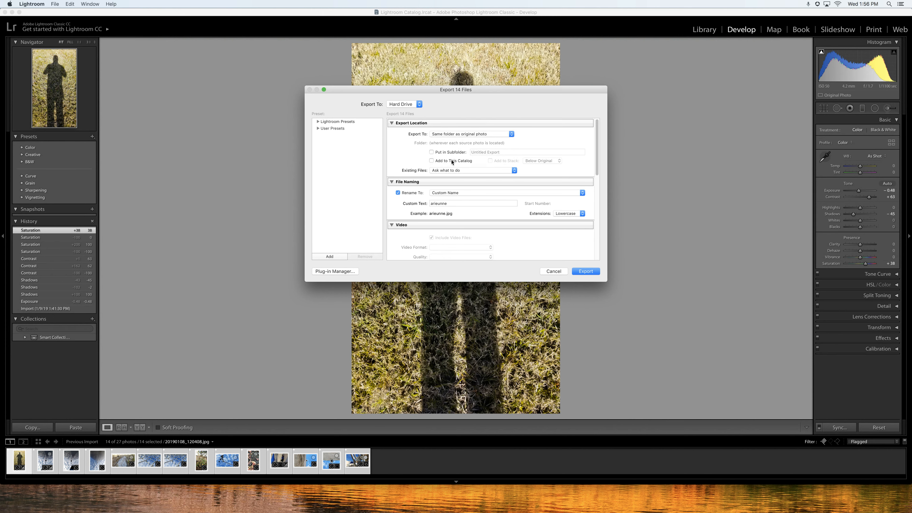
Put the exported files into a subfolder named Edits.
{"action": "left_click", "coordinate": [431, 152]}
{"action": "left_click", "coordinate": [503, 152]}
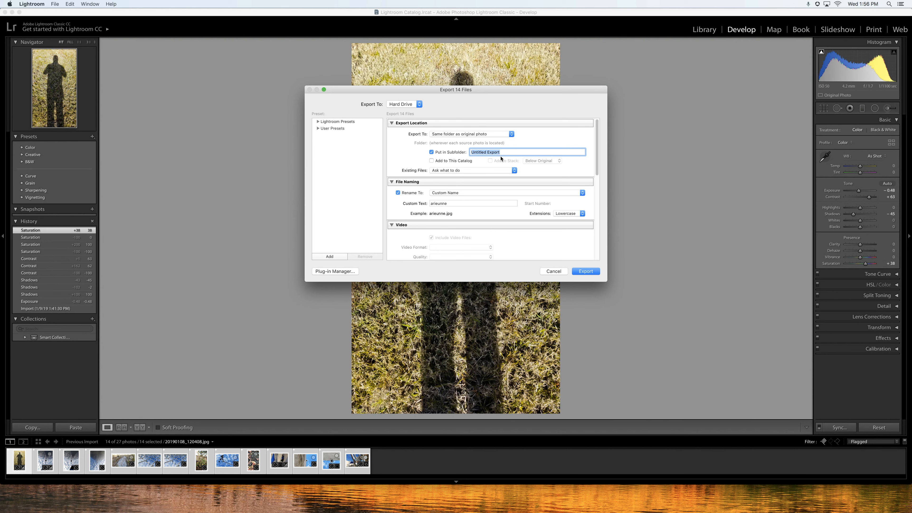
{"action": "type", "text": "Edits"}
Rename exports with Custom Name - Sequence using the custom text "scavenger unt" and export the photos.
{"action": "left_click", "coordinate": [447, 193]}
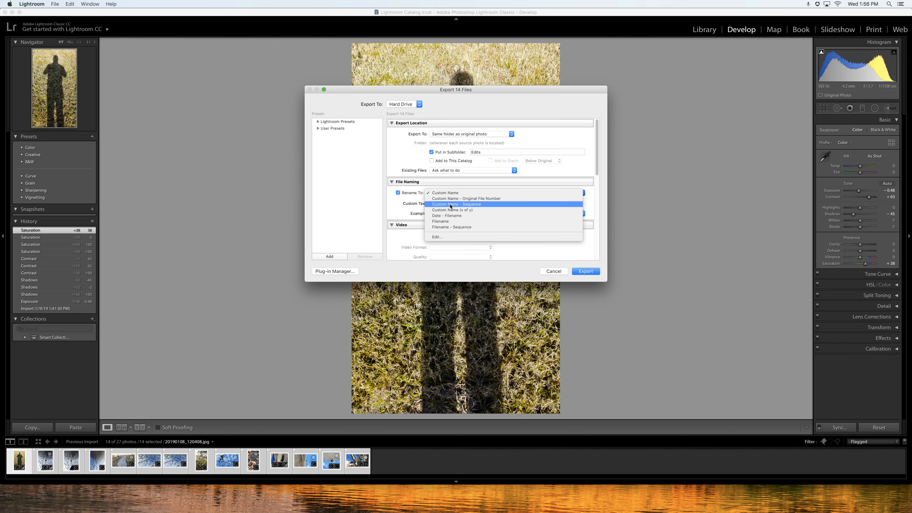
{"action": "left_click", "coordinate": [451, 205]}
{"action": "double_click", "coordinate": [431, 203]}
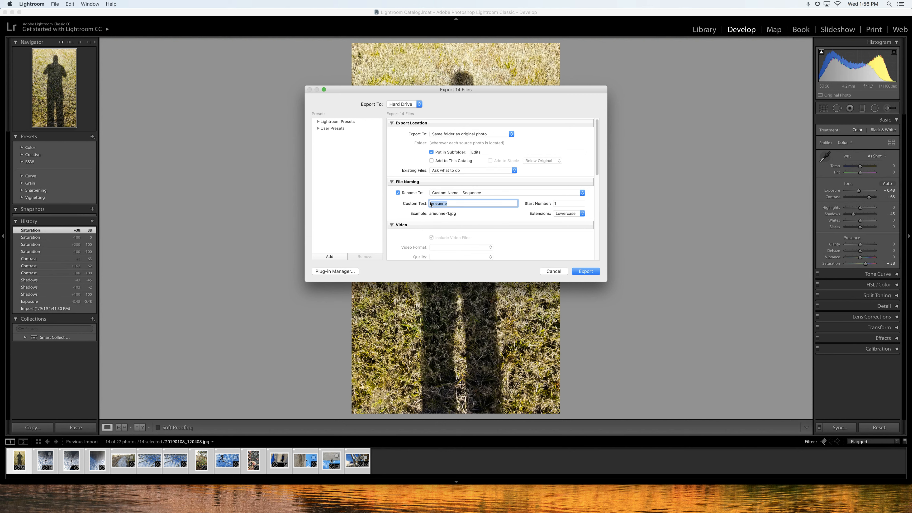
{"action": "type", "text": "scavenger unt"}
{"action": "left_click", "coordinate": [585, 272]}
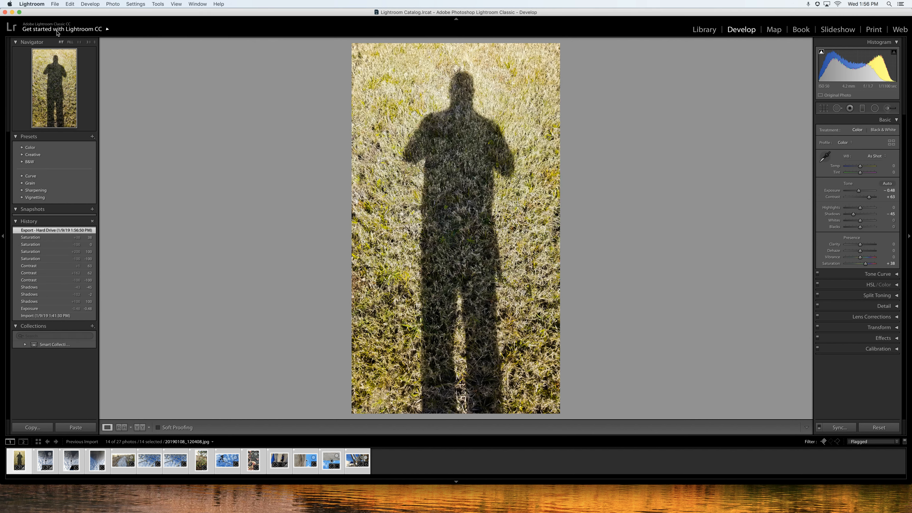
In Finder, open the exported scavenger unt-1.jpg from the Edits subfolder of the Scavenger Hunt folder.
{"action": "left_click", "coordinate": [11, 13]}
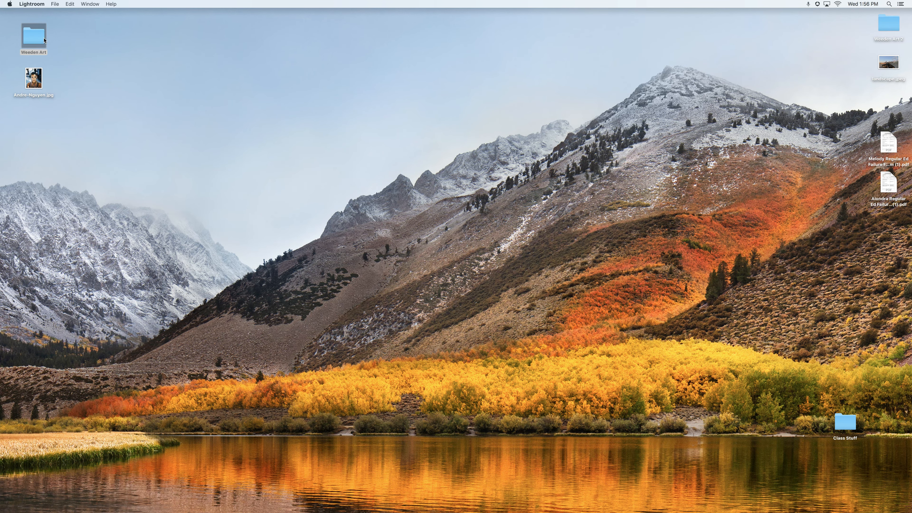
{"action": "double_click", "coordinate": [45, 40]}
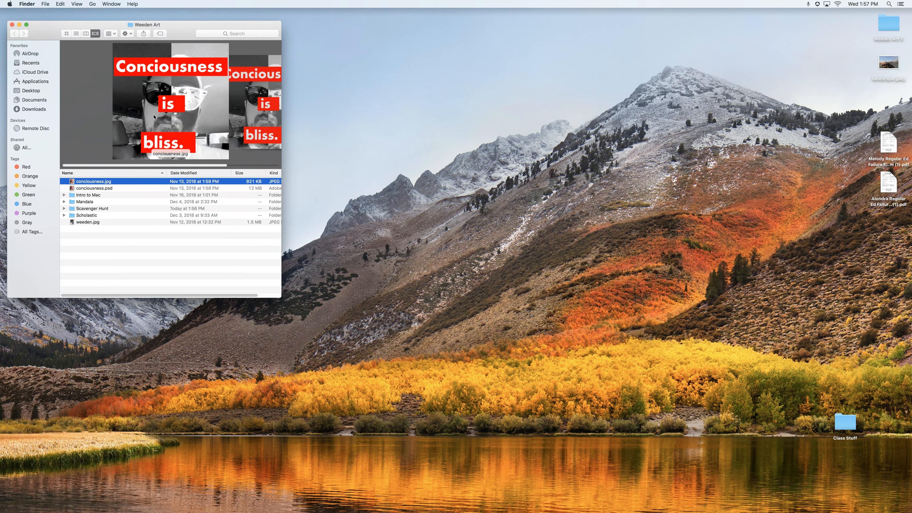
{"action": "double_click", "coordinate": [74, 210]}
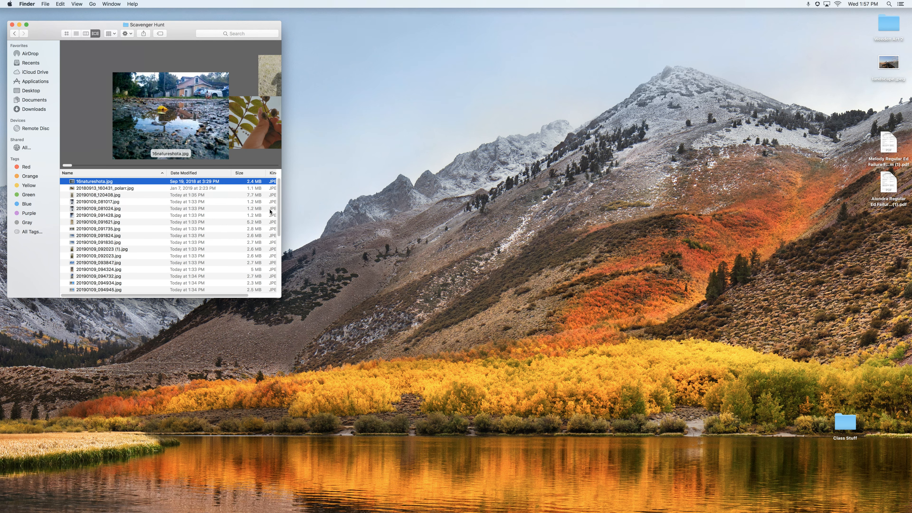
{"action": "left_click_drag", "start_coordinate": [282, 205], "coordinate": [283, 254]}
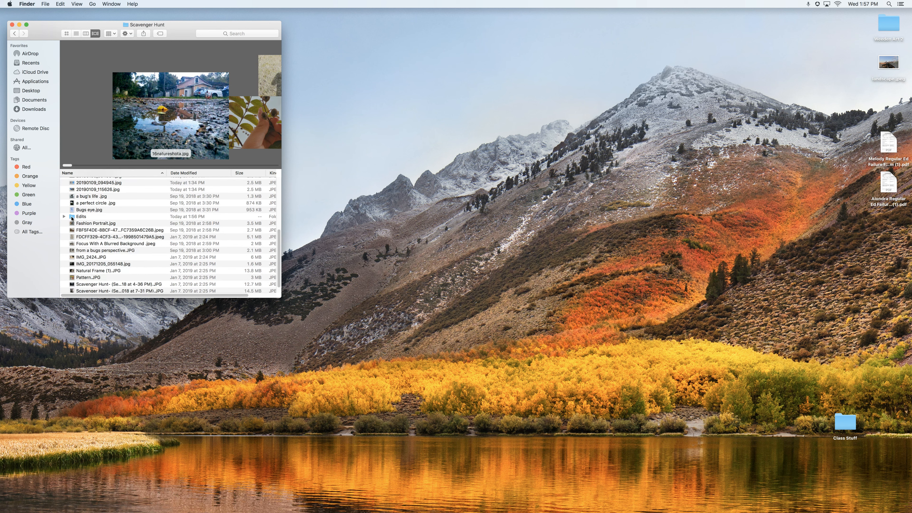
{"action": "double_click", "coordinate": [72, 216]}
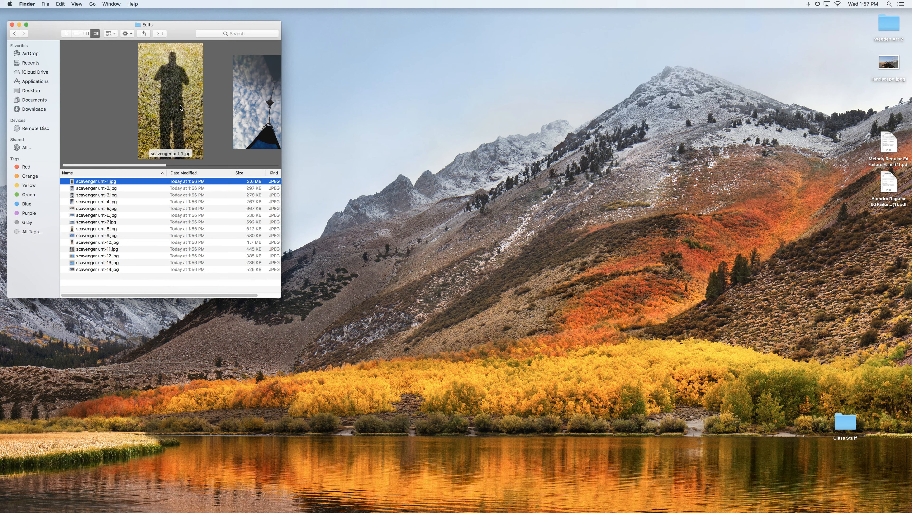
{"action": "double_click", "coordinate": [99, 183]}
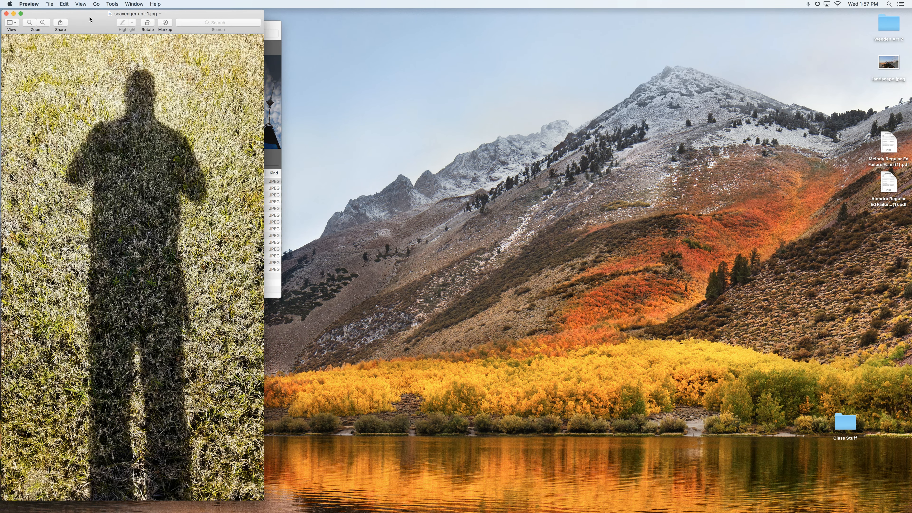
Open the original 20190108_120408.jpg and place it beside the edited copy to compare them.
{"action": "left_click_drag", "start_coordinate": [90, 19], "coordinate": [585, 23]}
{"action": "left_click", "coordinate": [16, 34]}
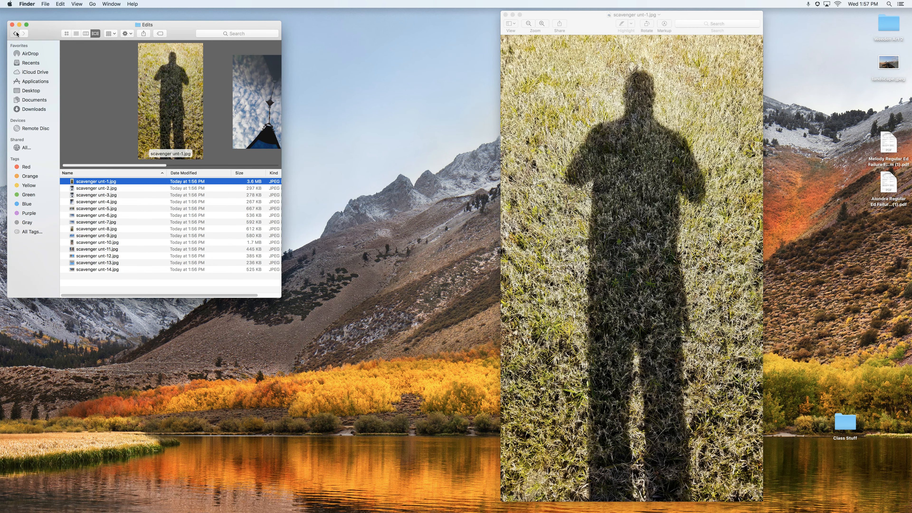
{"action": "left_click", "coordinate": [17, 33]}
{"action": "scroll", "coordinate": [276, 218], "scroll_direction": "up", "scroll_amount": 5}
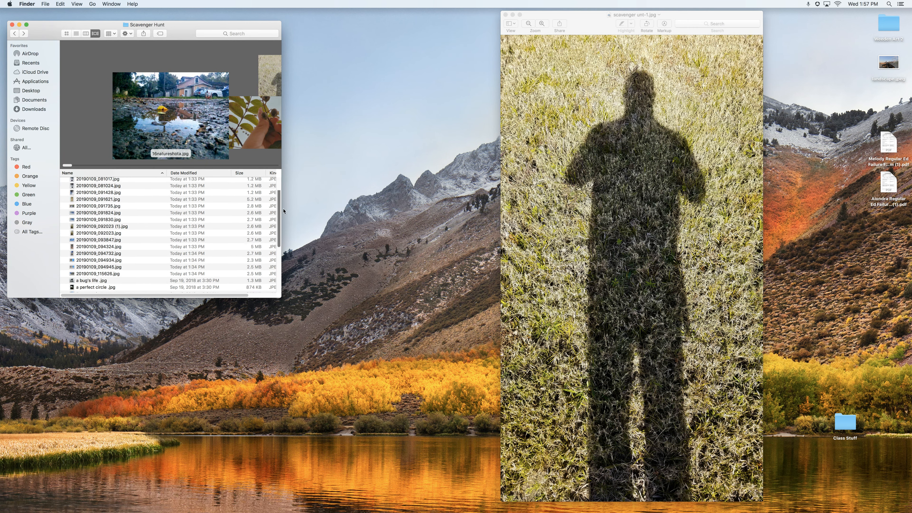
{"action": "scroll", "coordinate": [235, 133], "scroll_direction": "right", "scroll_amount": 2}
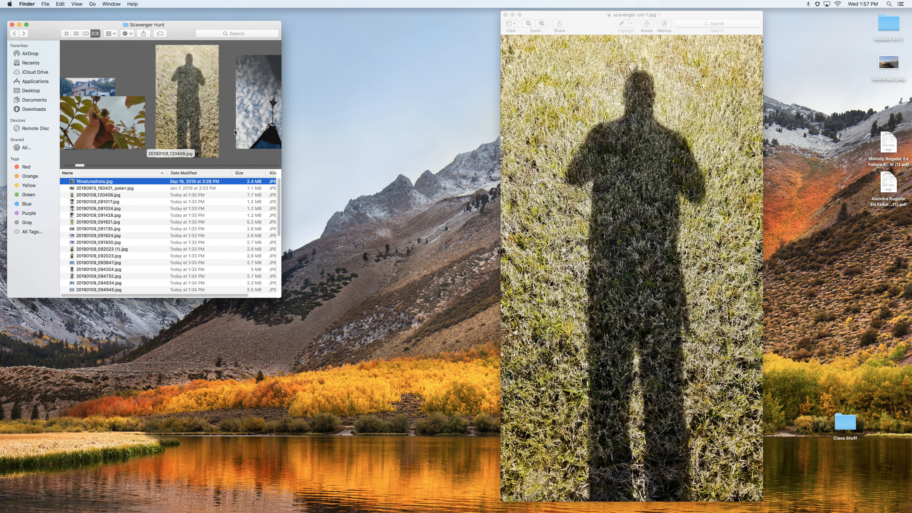
{"action": "double_click", "coordinate": [180, 101]}
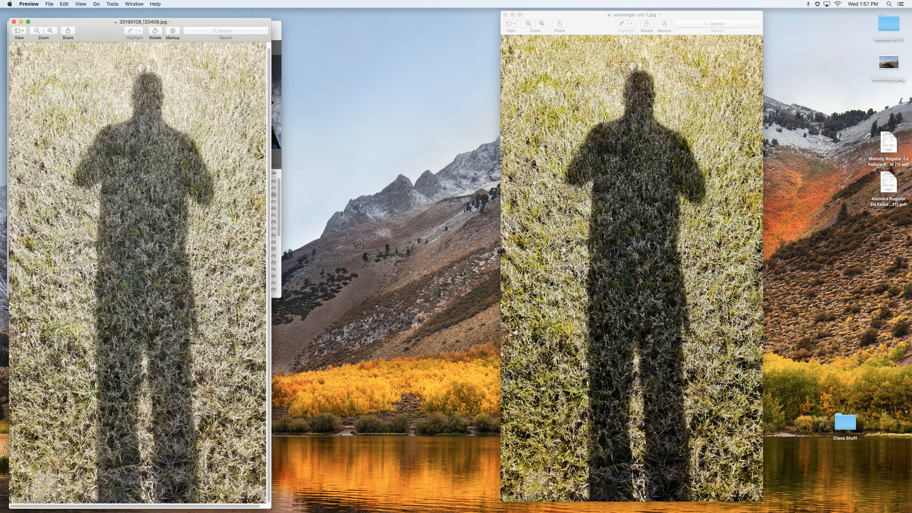
{"action": "left_click_drag", "start_coordinate": [100, 27], "coordinate": [327, 19]}
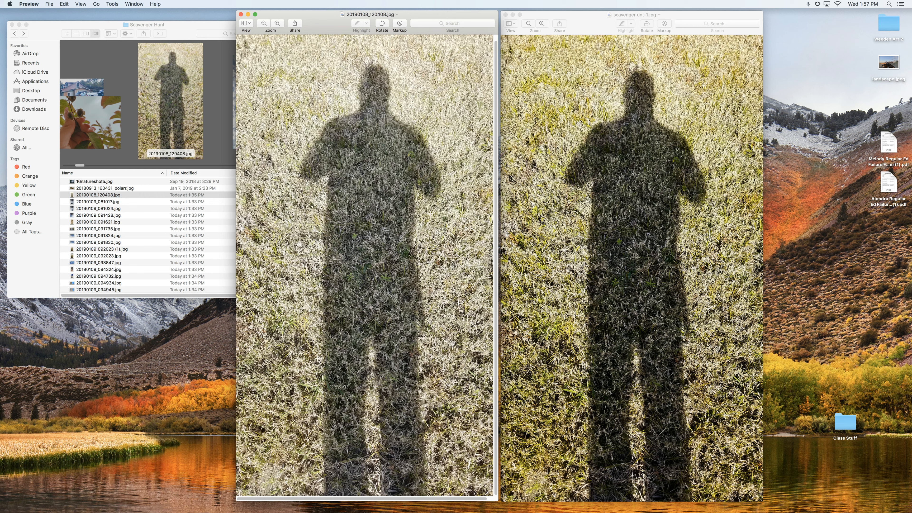
Close both Preview image windows and switch back to Lightroom Classic.
{"action": "left_click", "coordinate": [506, 15]}
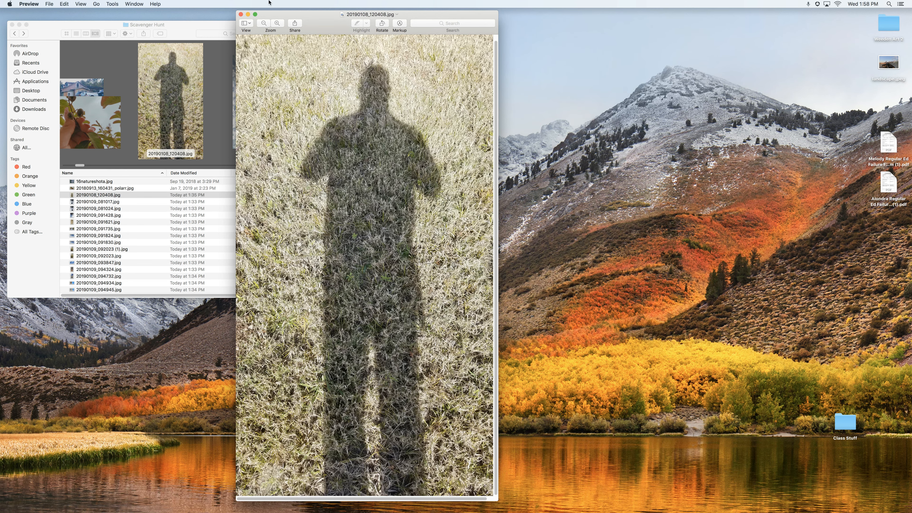
{"action": "left_click", "coordinate": [241, 14]}
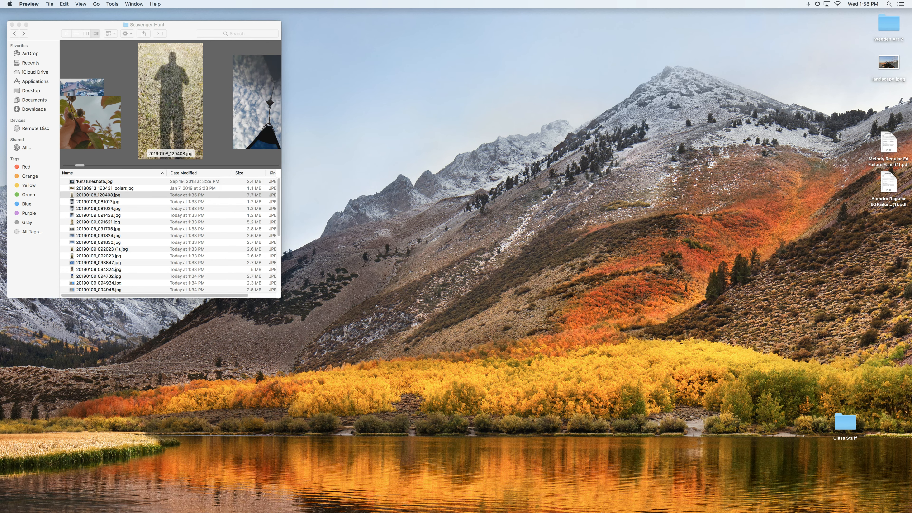
{"action": "mouse_move", "coordinate": [604, 512]}
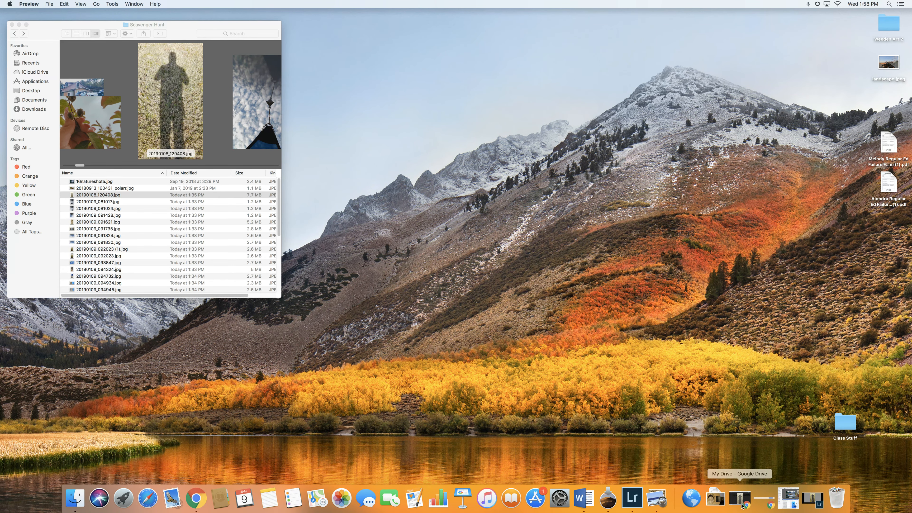
{"action": "left_click", "coordinate": [813, 498]}
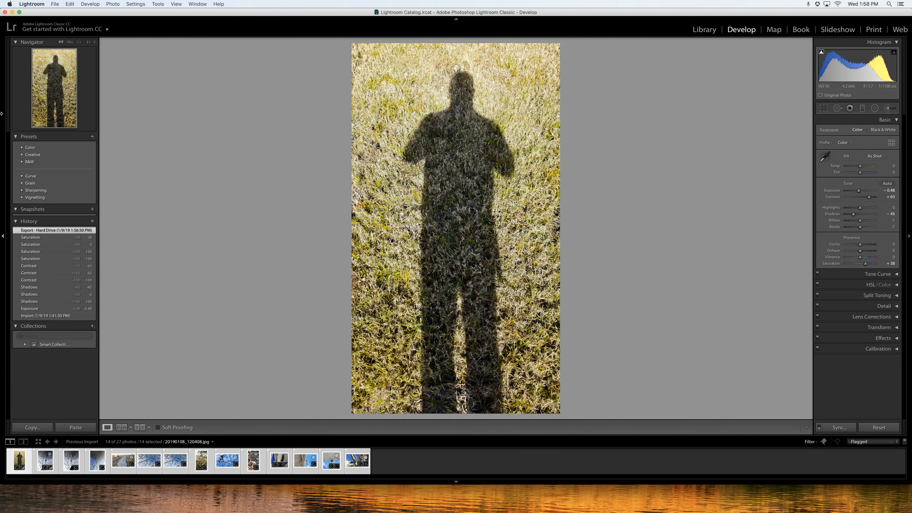
Quit Lightroom, skipping the catalog backup this time.
{"action": "left_click", "coordinate": [22, 4]}
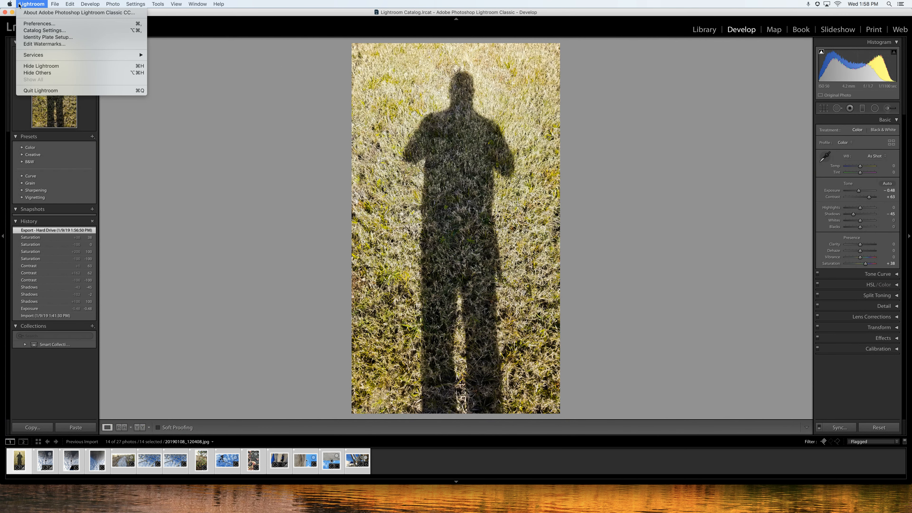
{"action": "left_click", "coordinate": [46, 90]}
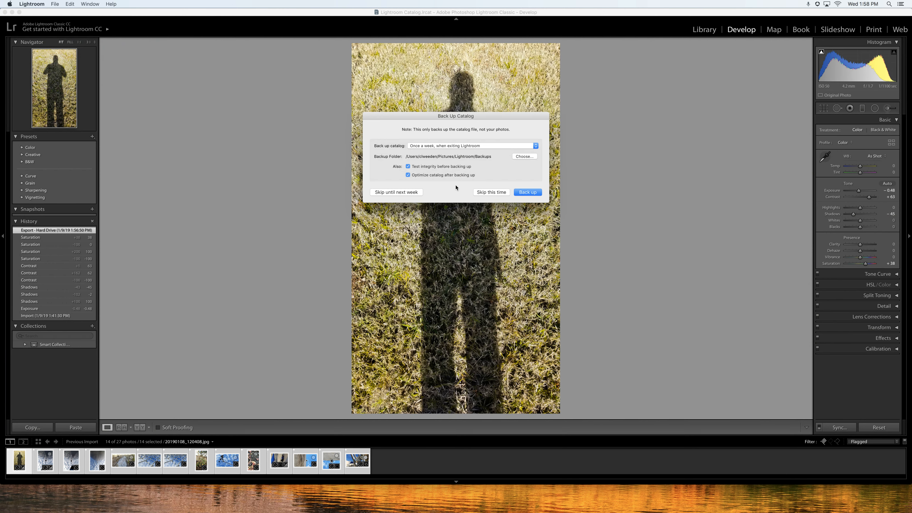
{"action": "left_click", "coordinate": [503, 194]}
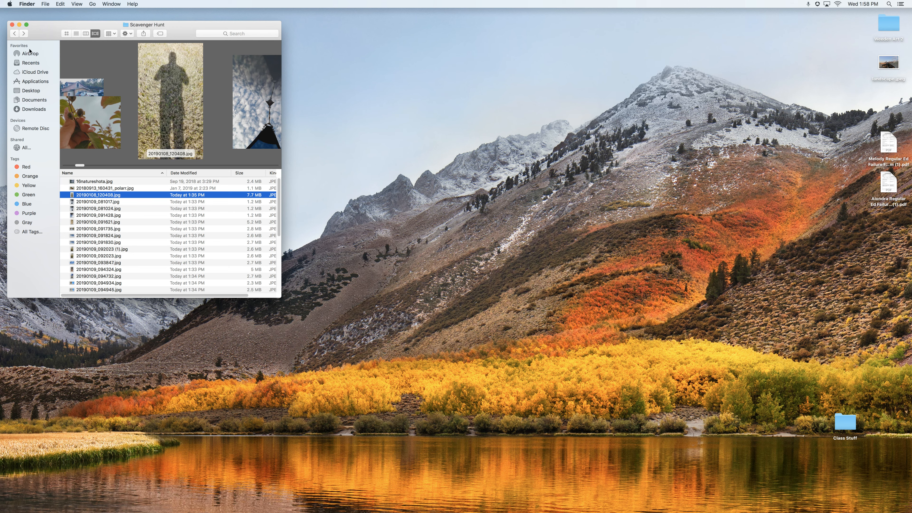
Close the Scavenger Hunt Finder window.
{"action": "left_click", "coordinate": [12, 24]}
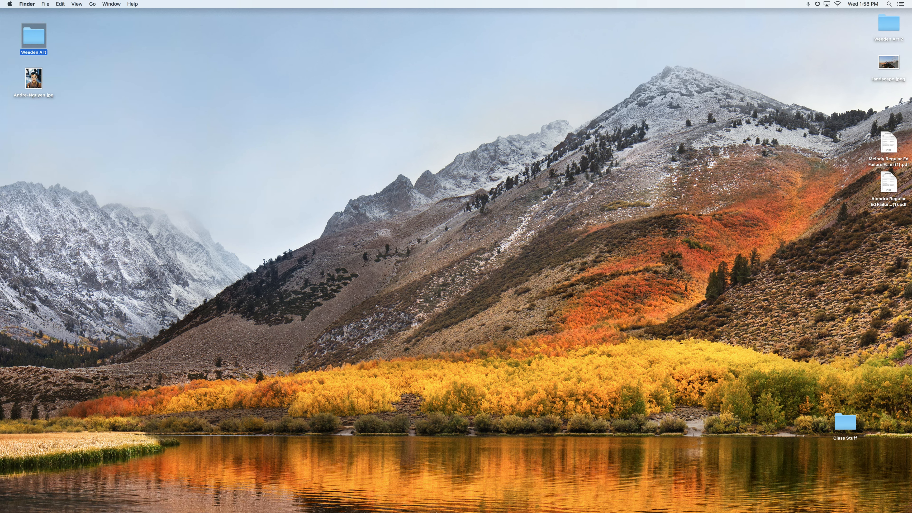
{"action": "mouse_move", "coordinate": [476, 511]}
{"action": "mouse_move", "coordinate": [505, 512]}
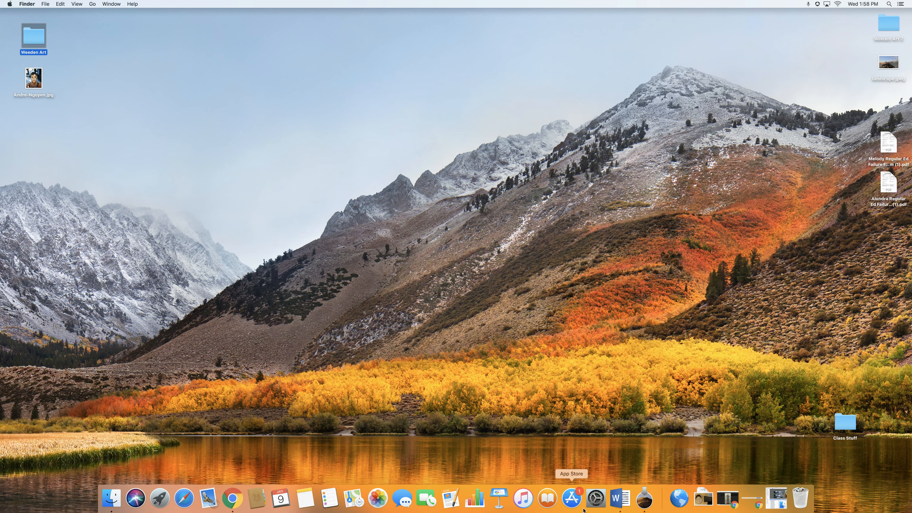
{"action": "left_click", "coordinate": [487, 454]}
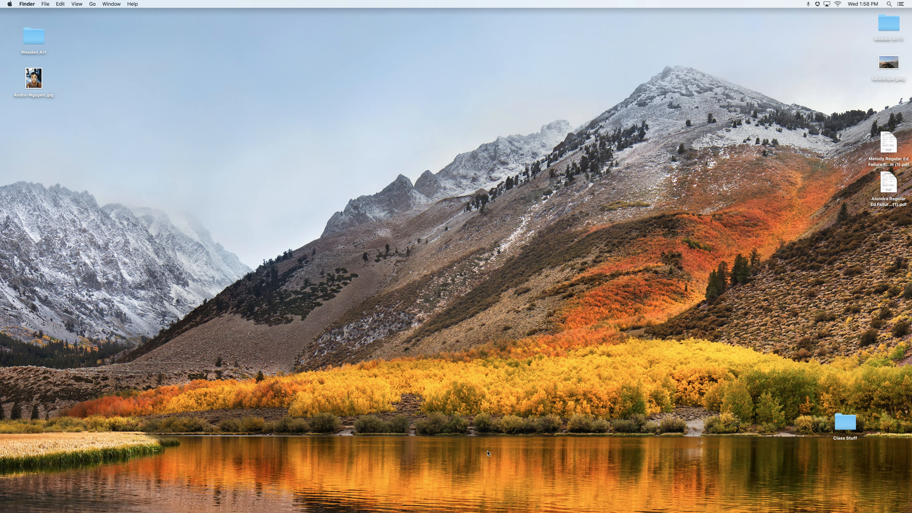
{"action": "left_click", "coordinate": [809, 3]}
{"action": "left_click", "coordinate": [808, 3]}
{"action": "left_click", "coordinate": [809, 4]}
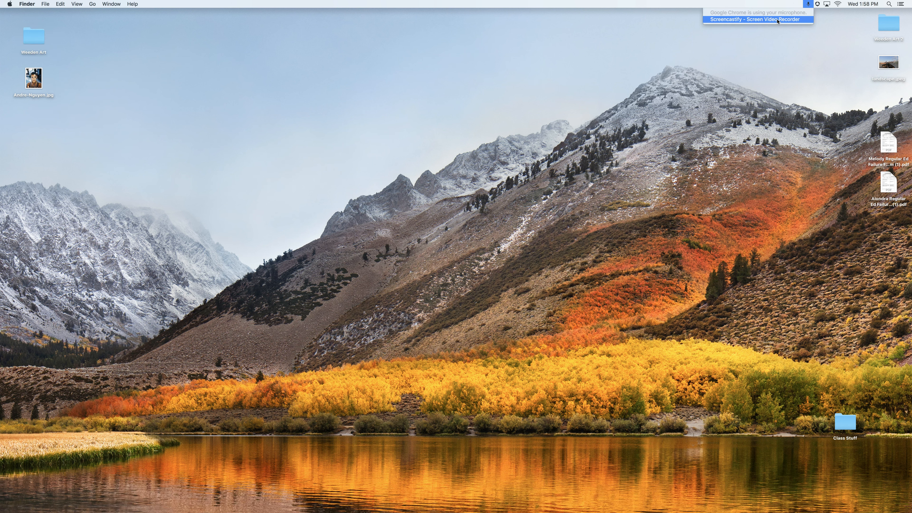